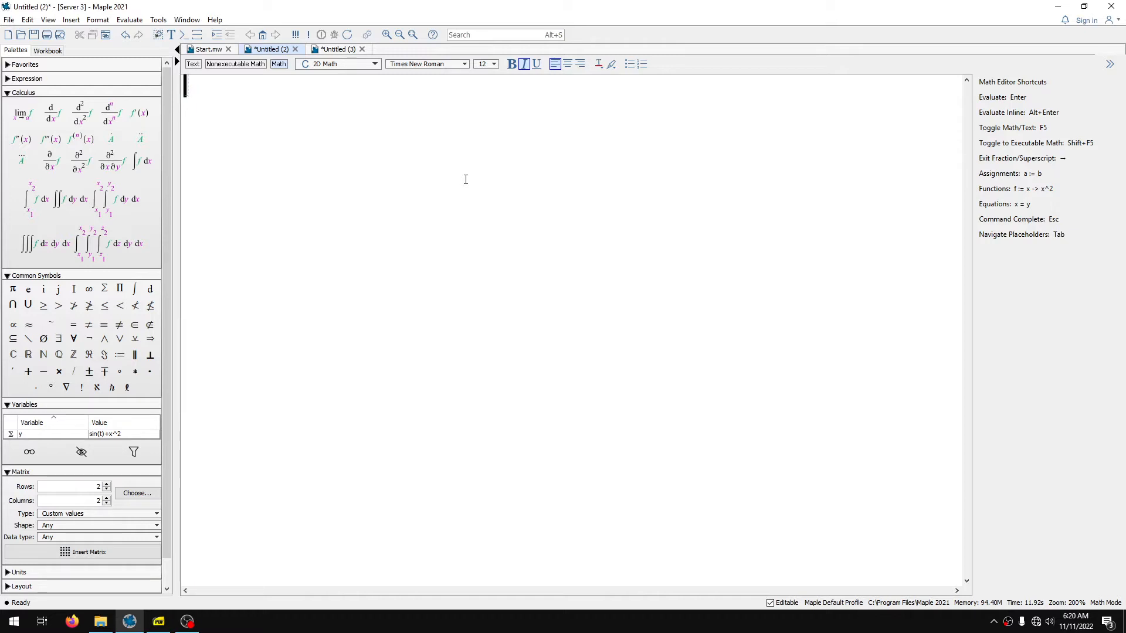
Step: Enter the square root of 3·x + 1 using the square-root template from command completion, and evaluate it
type("sqrt")
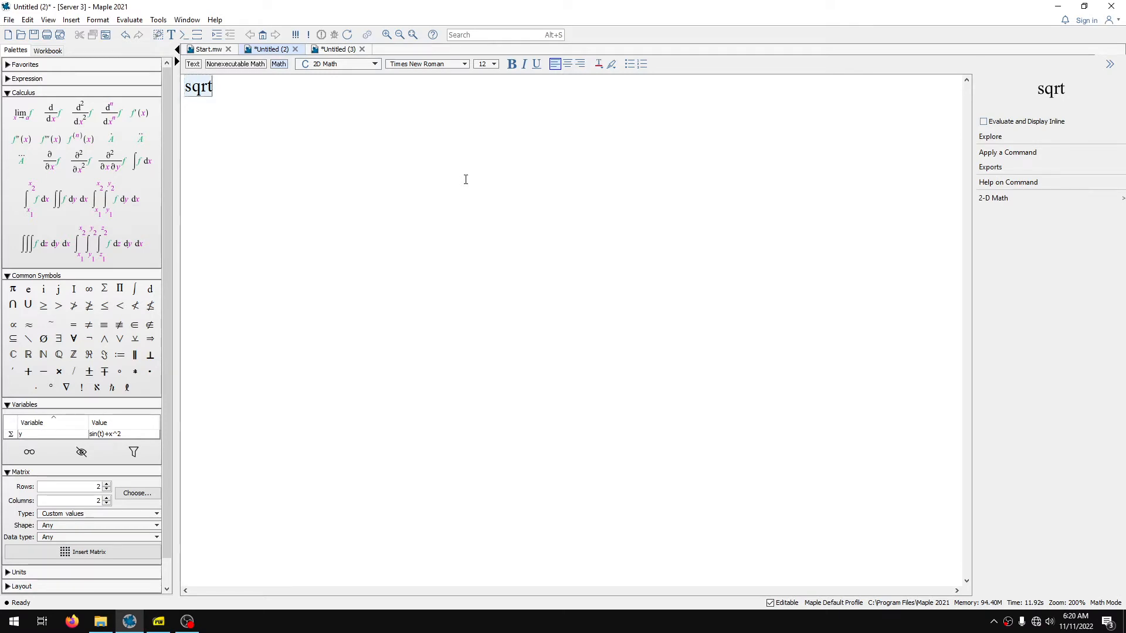
key("Escape")
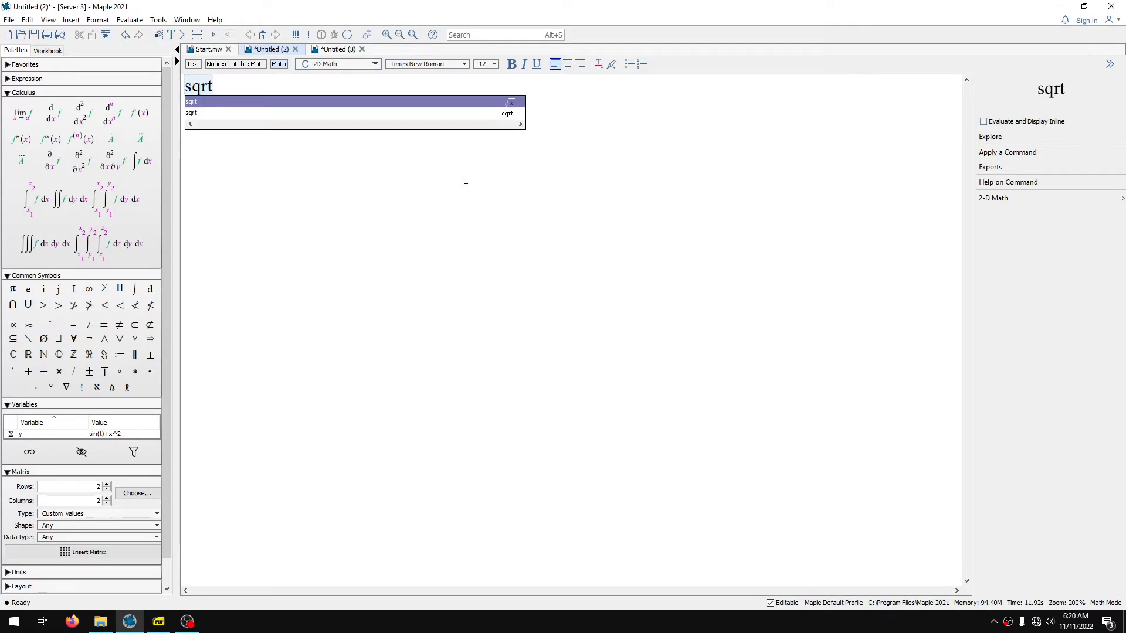
key("Return")
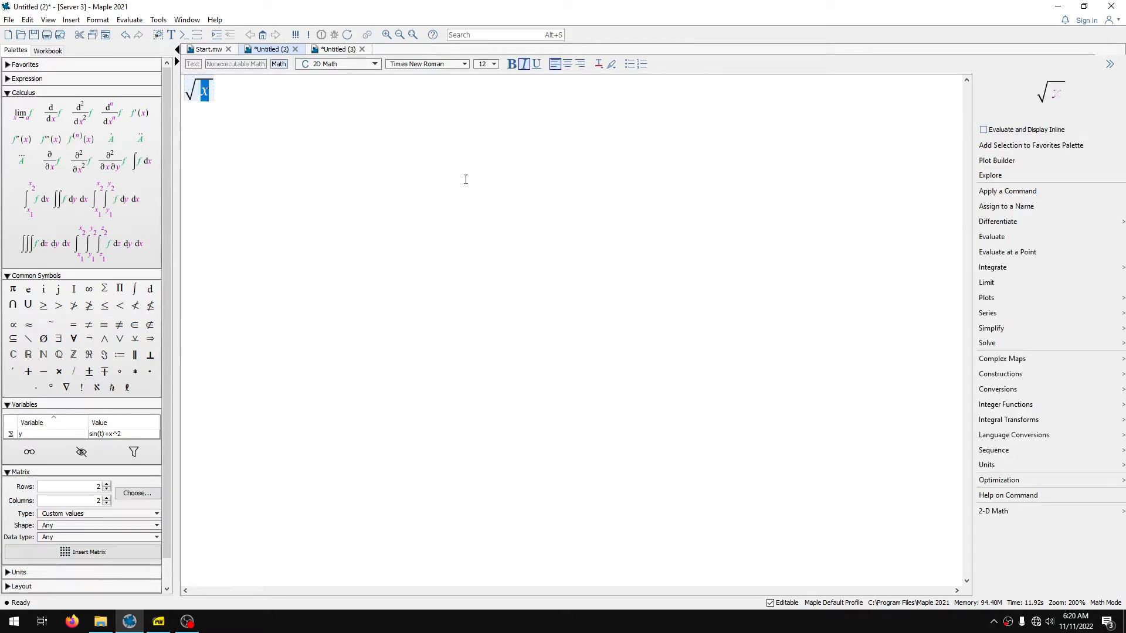
type("3*x+")
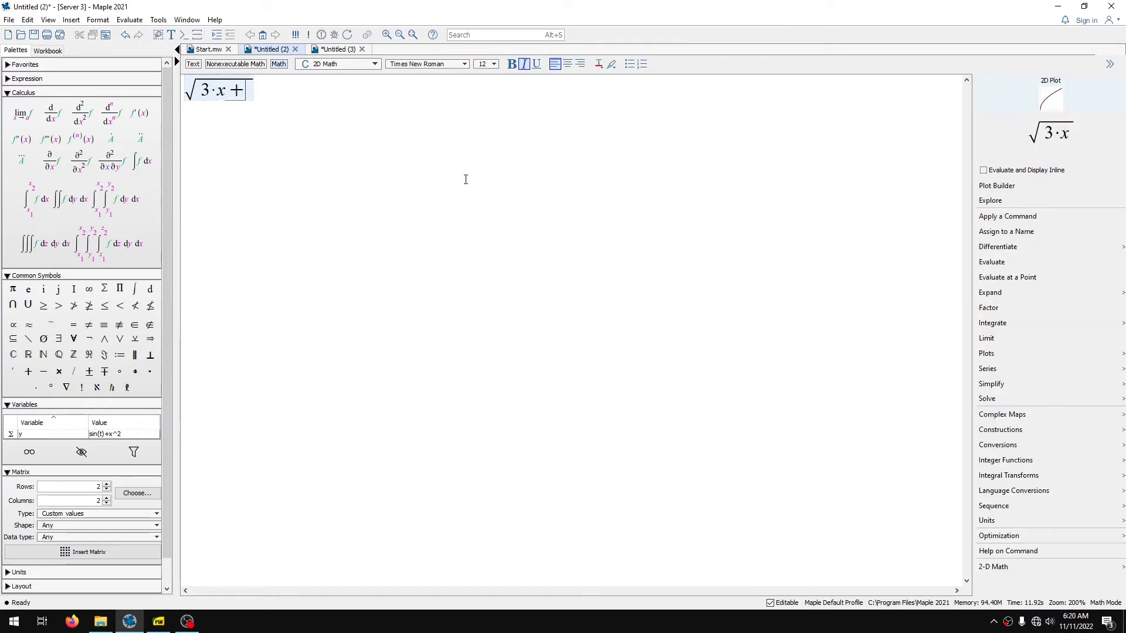
type("1")
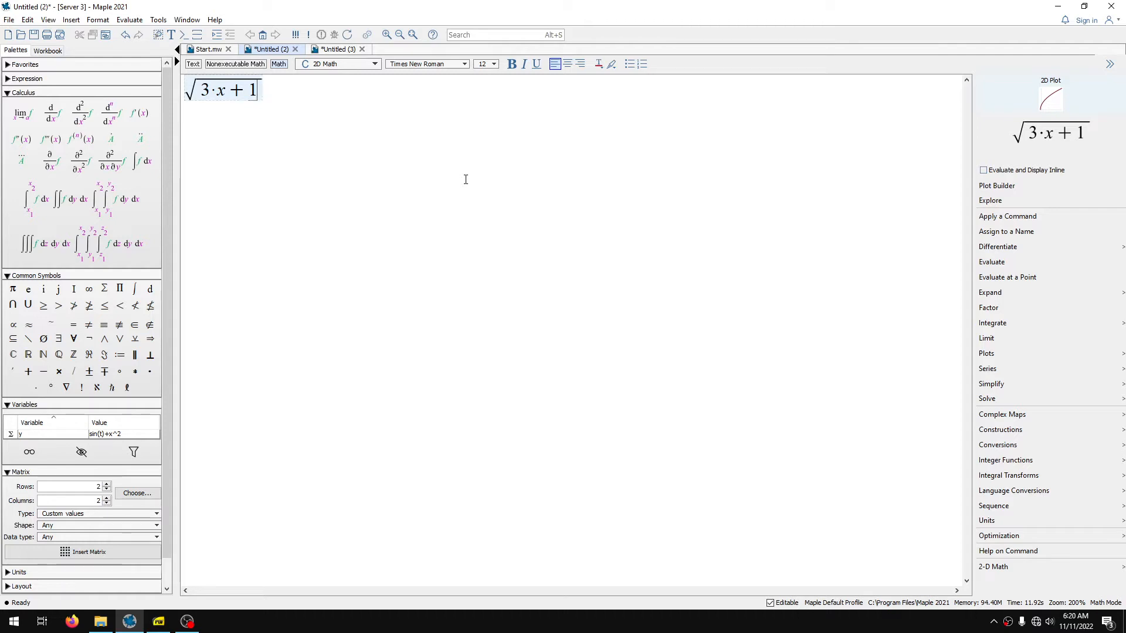
key("Left")
key("Left")
key("Left")
key("Left")
key("Right")
key("Right")
key("Right")
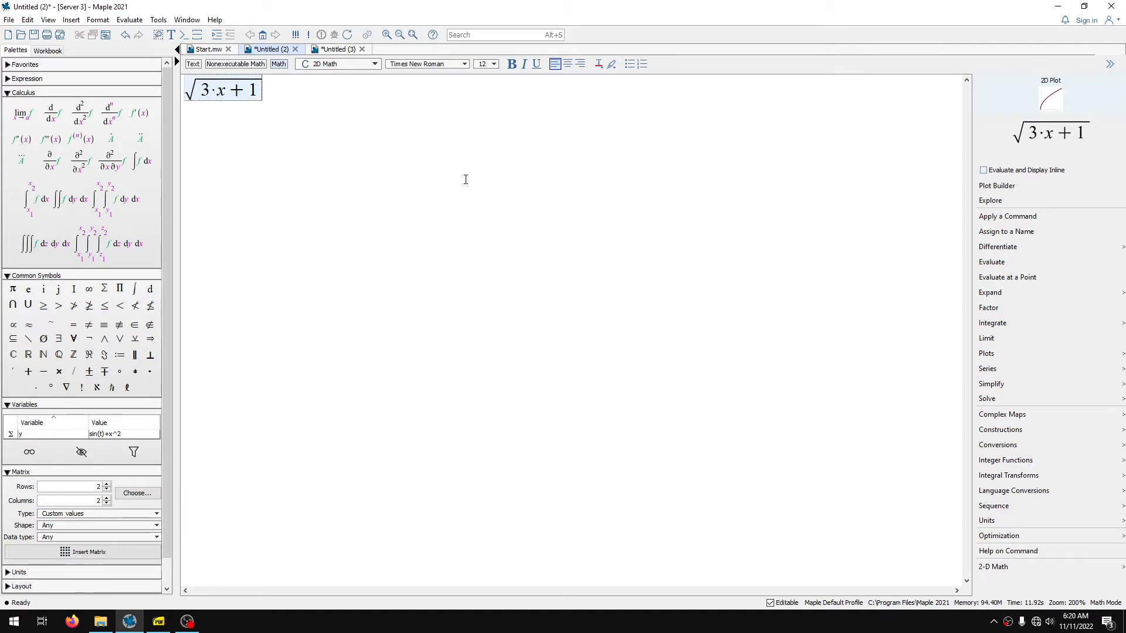
key("Return")
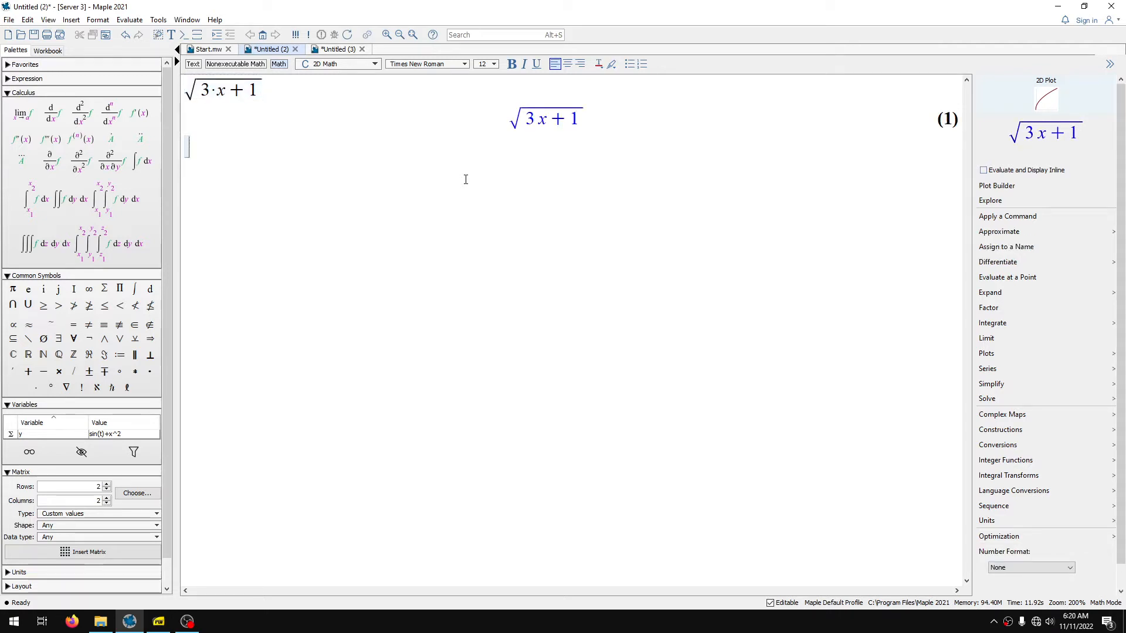
Step: Enter 3·e on the new line with e completed as the exponential constant, and evaluate the product
type("y")
key("BackSpace")
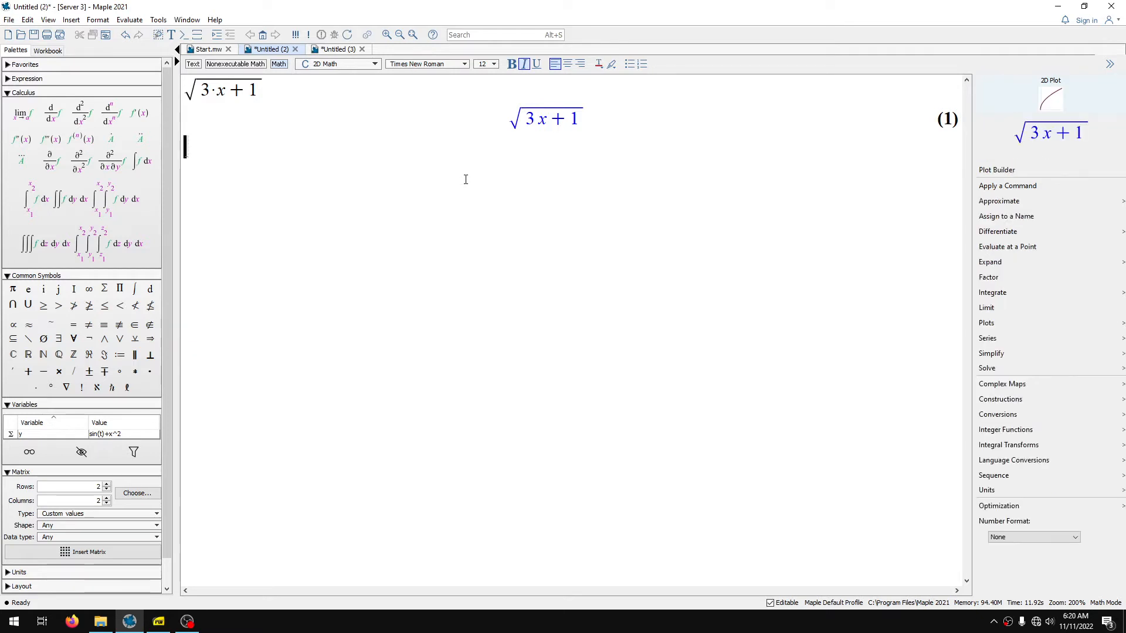
type("3*e")
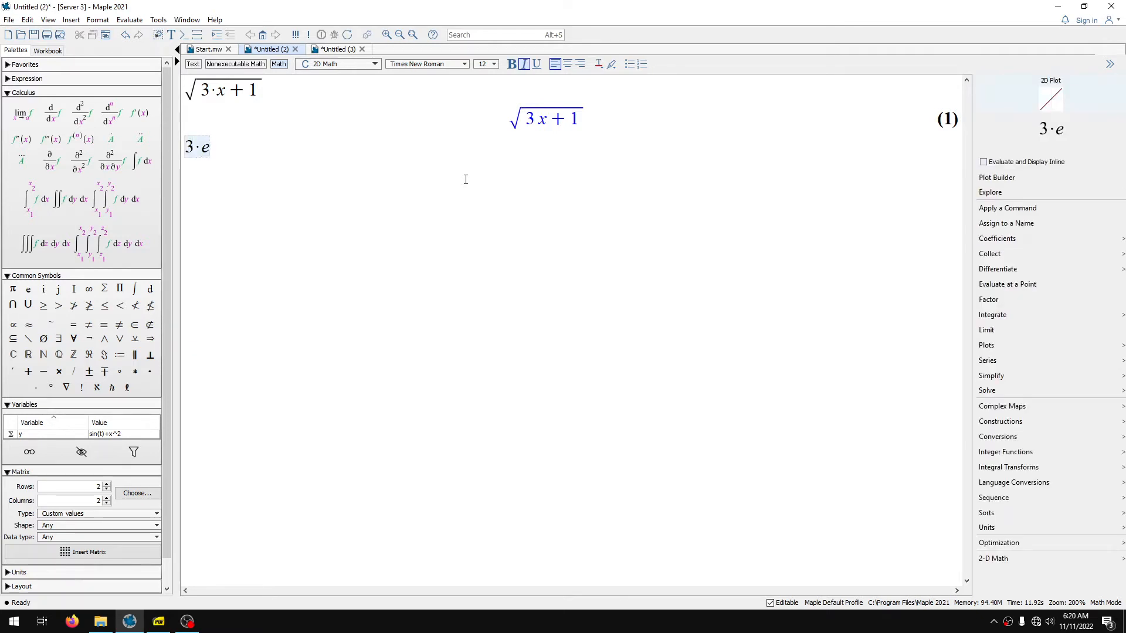
key("Escape")
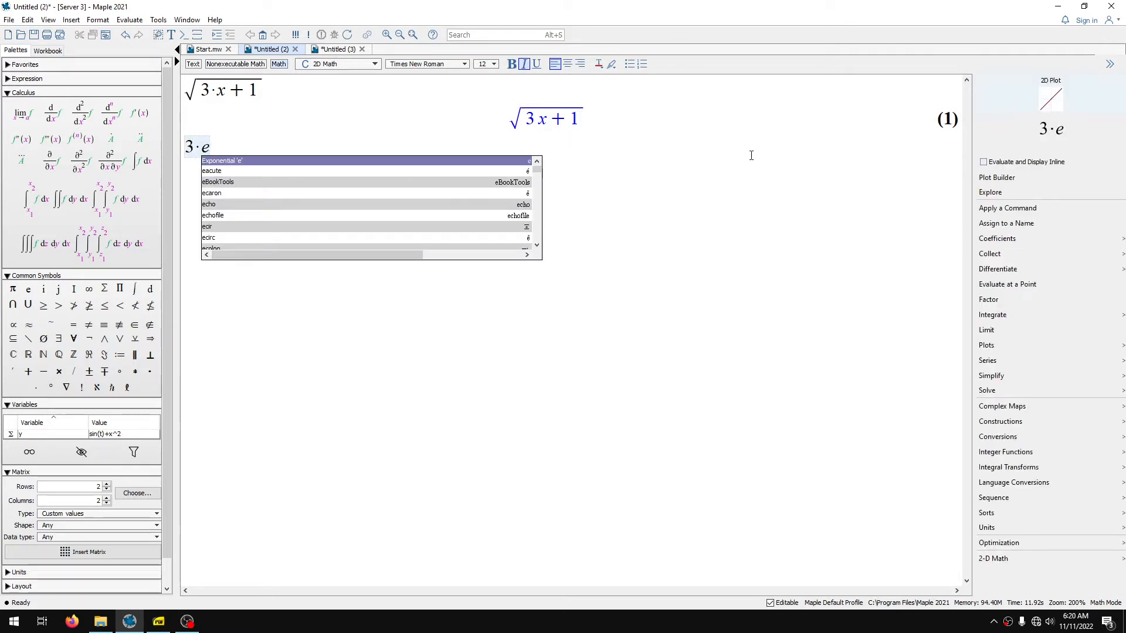
key("Return")
key("Return")
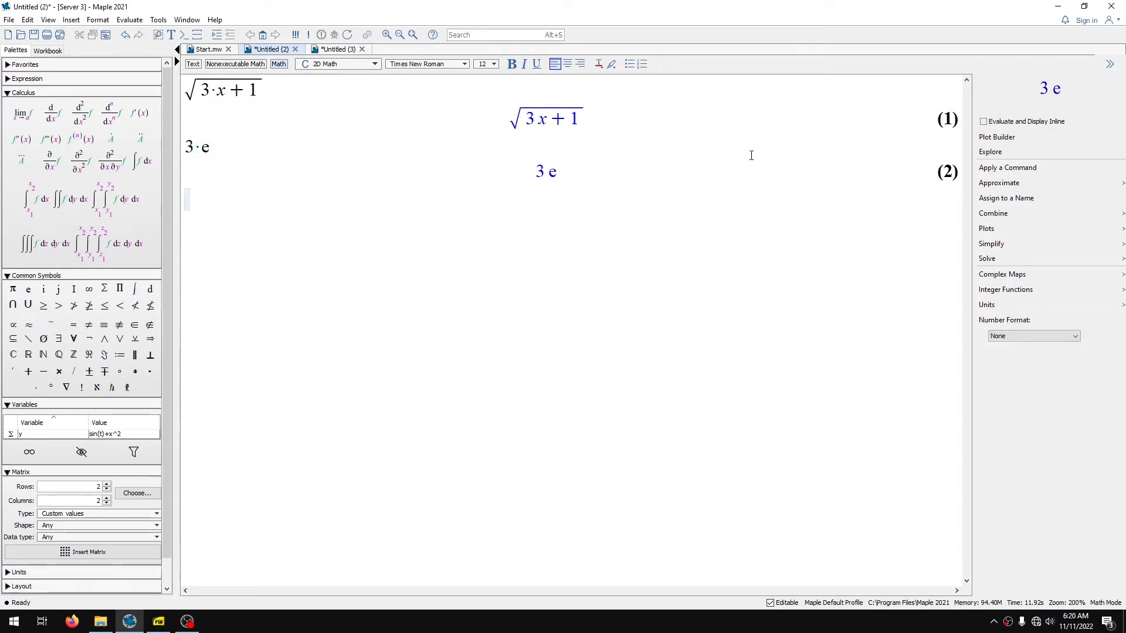
Step: Insert an nth-root template through nthroot command completion, fill it in as the cube root of 27, and evaluate it
type("nthroot")
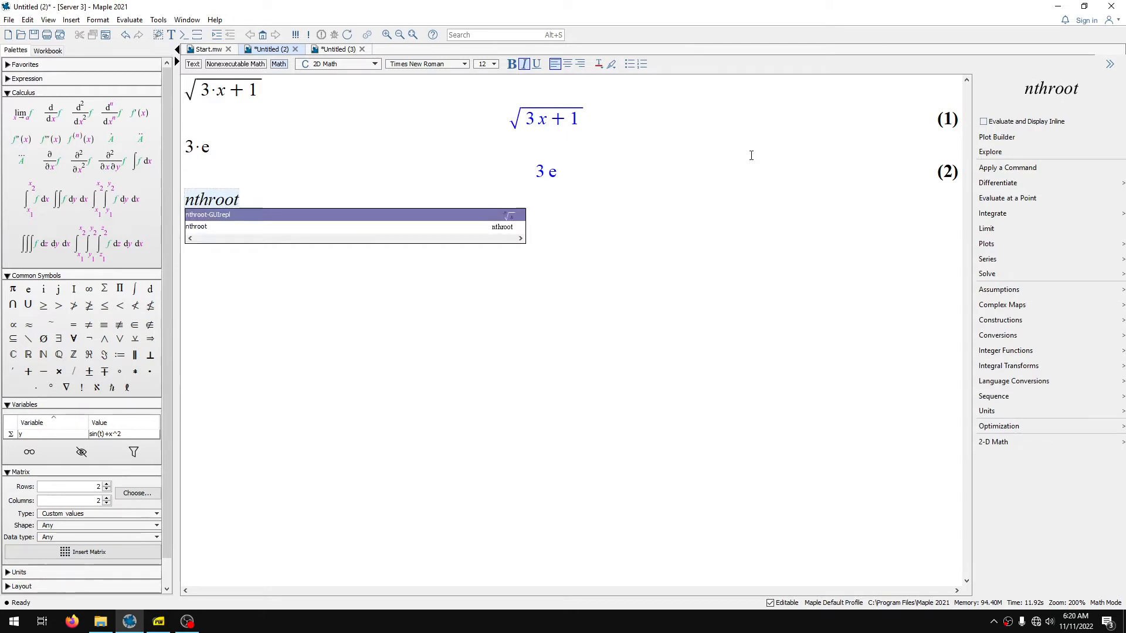
key("Down")
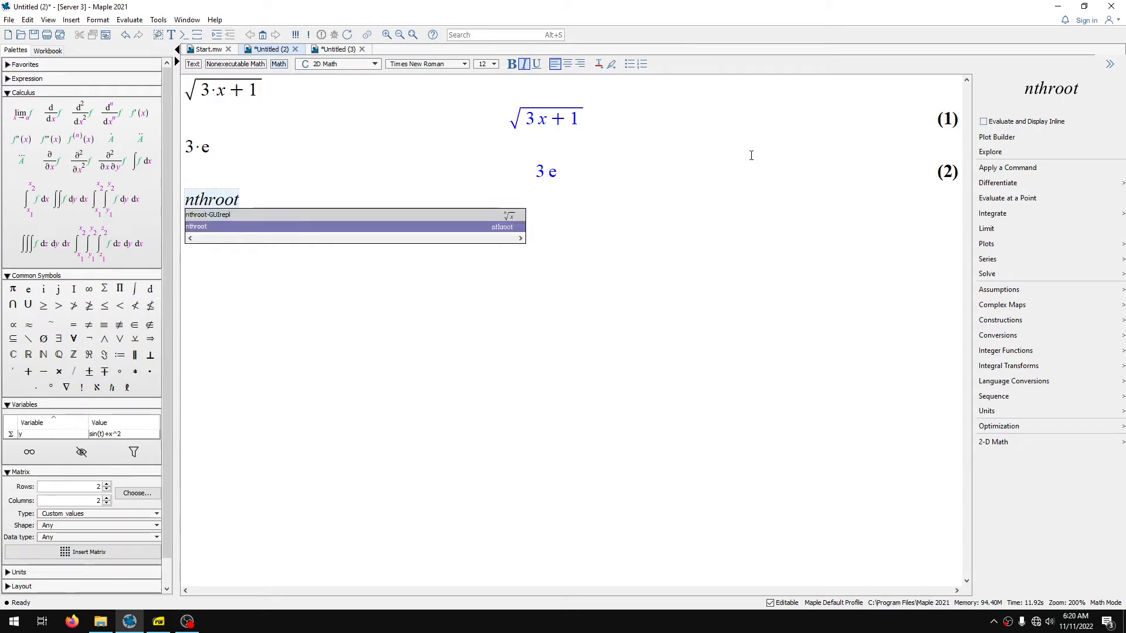
key("Return")
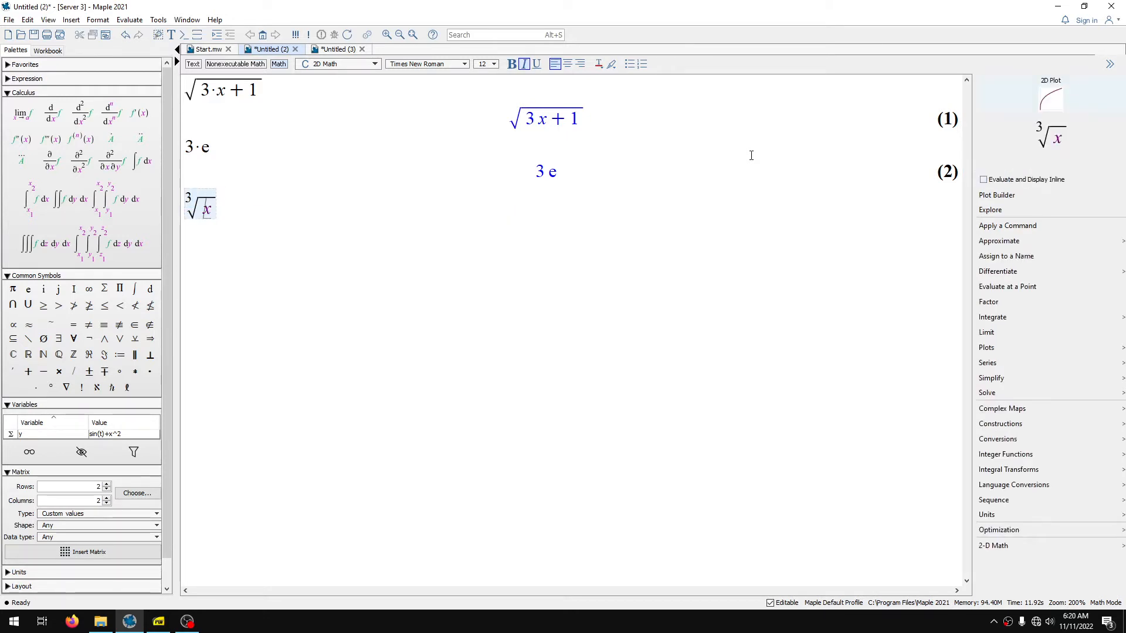
type("3")
key("Tab")
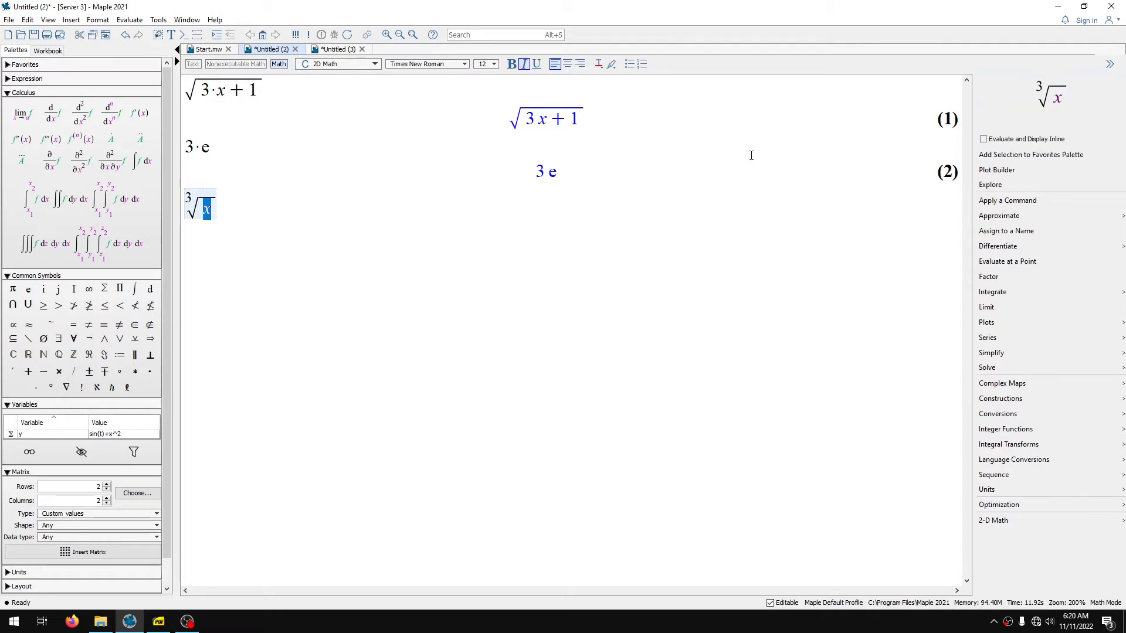
type("27")
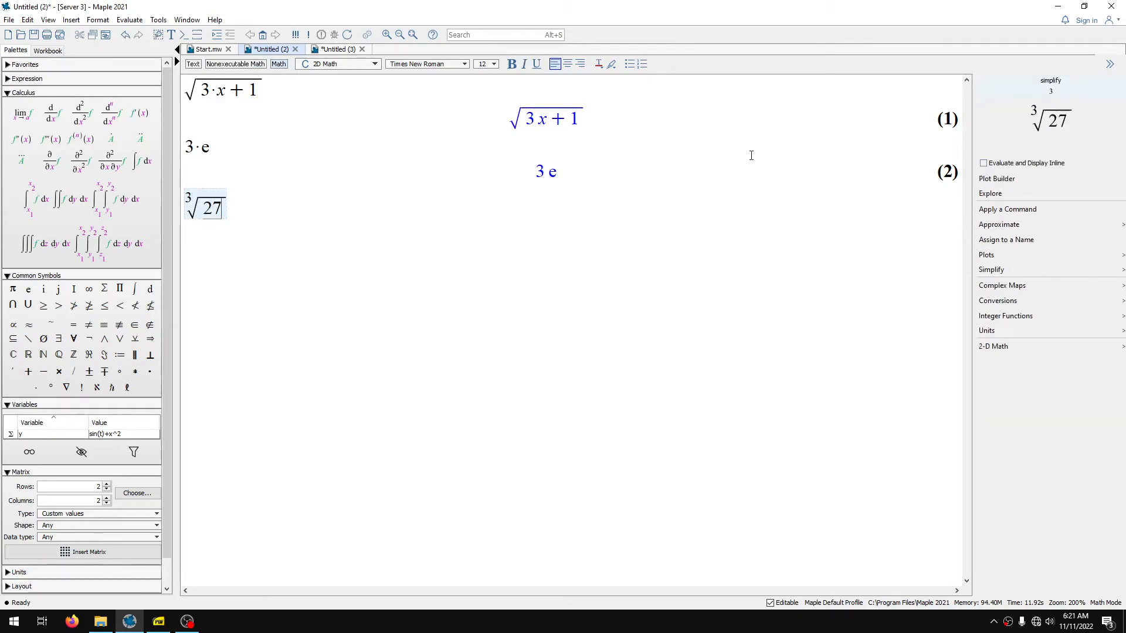
key("Return")
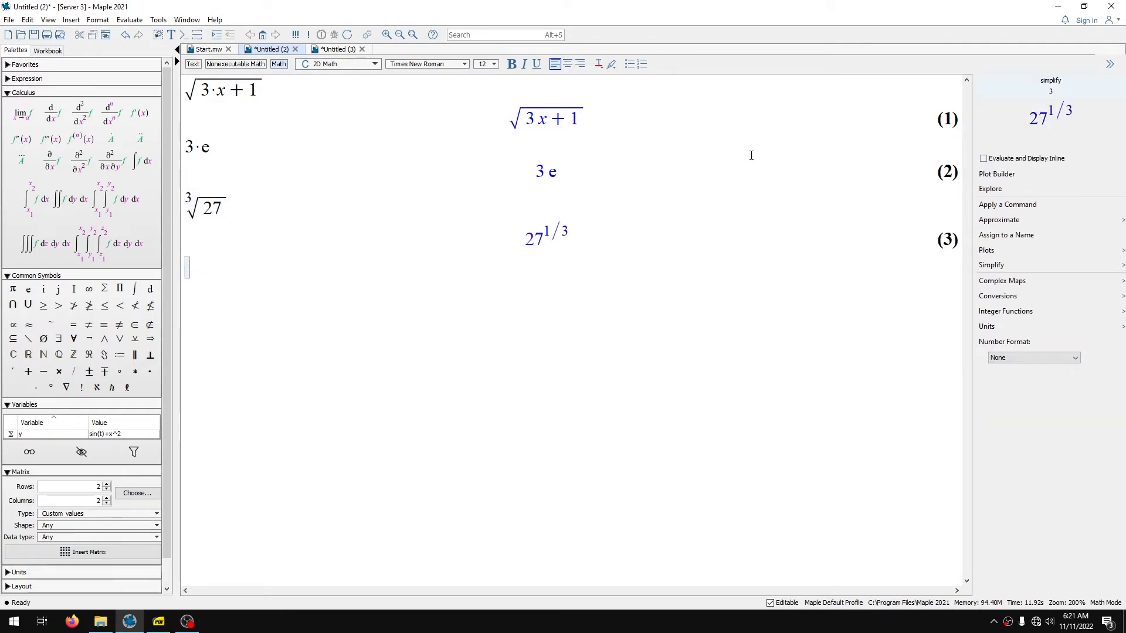
Step: Apply the Symbolic simplification to the evaluated cube root of 27
left_click(721, 224)
left_click(1033, 264)
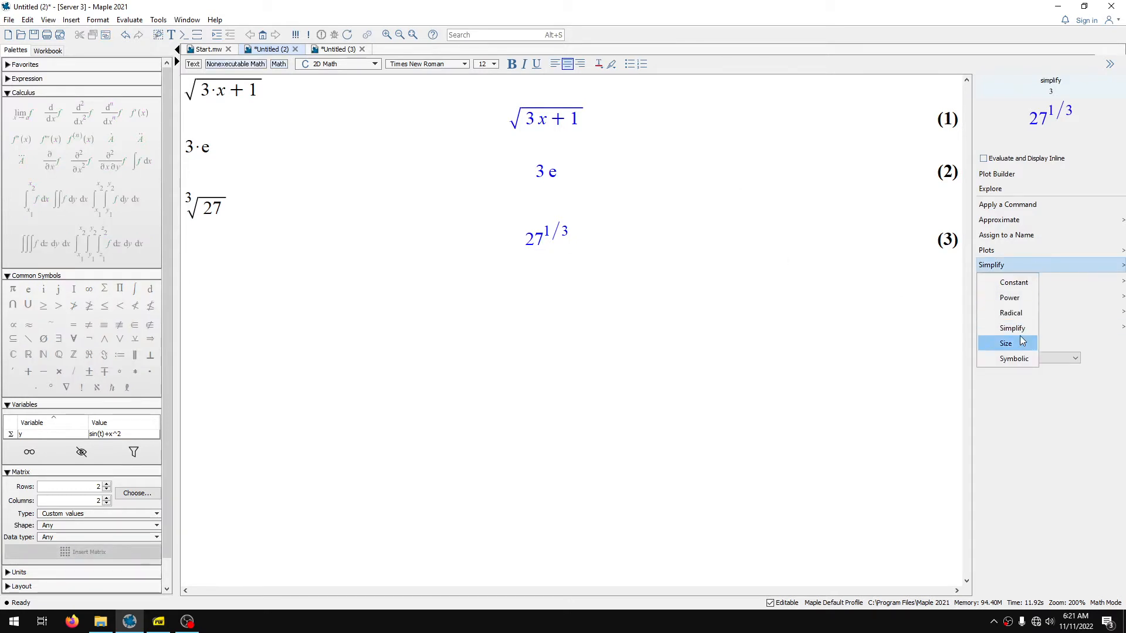
left_click(1019, 359)
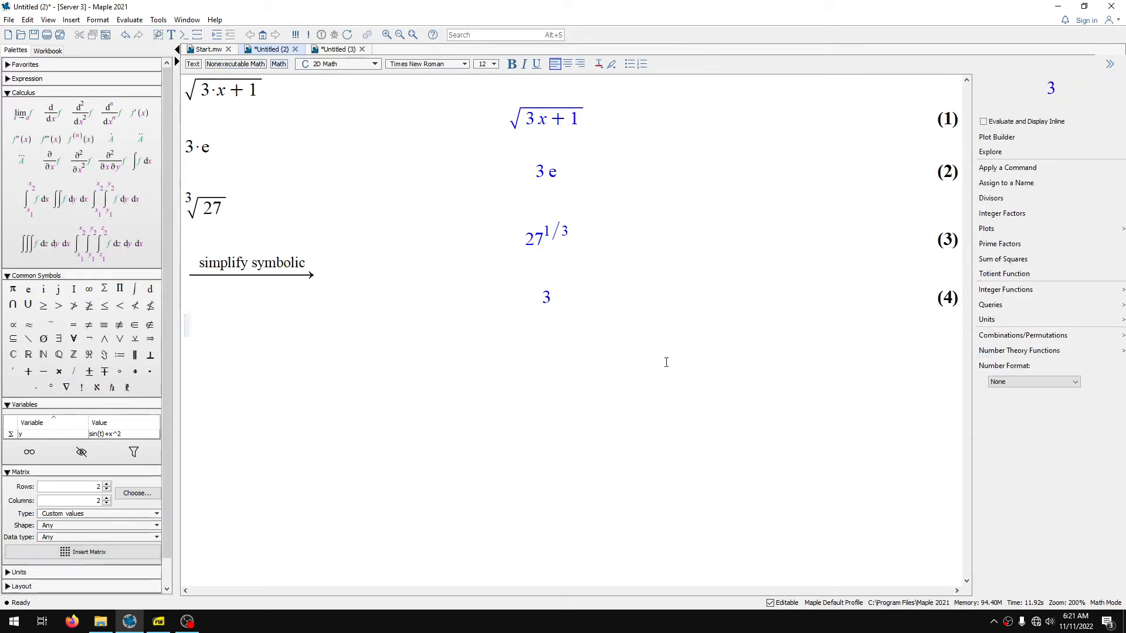
Step: Delete the entire content of the worksheet, leaving a blank first line
key("ctrl+a")
key("Delete")
type("y")
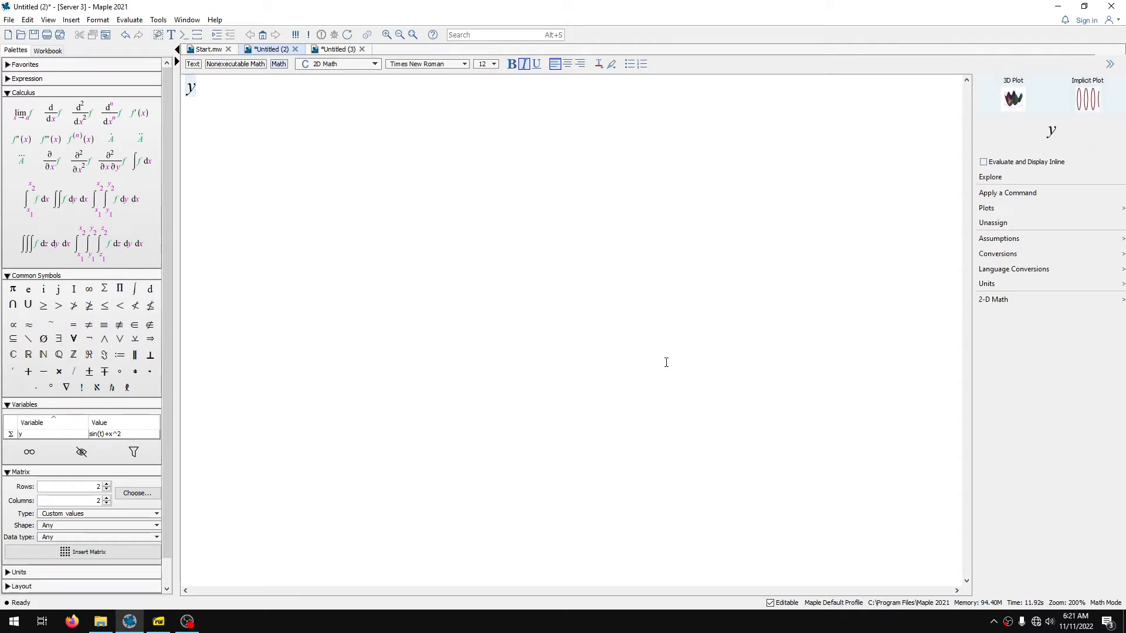
key("BackSpace")
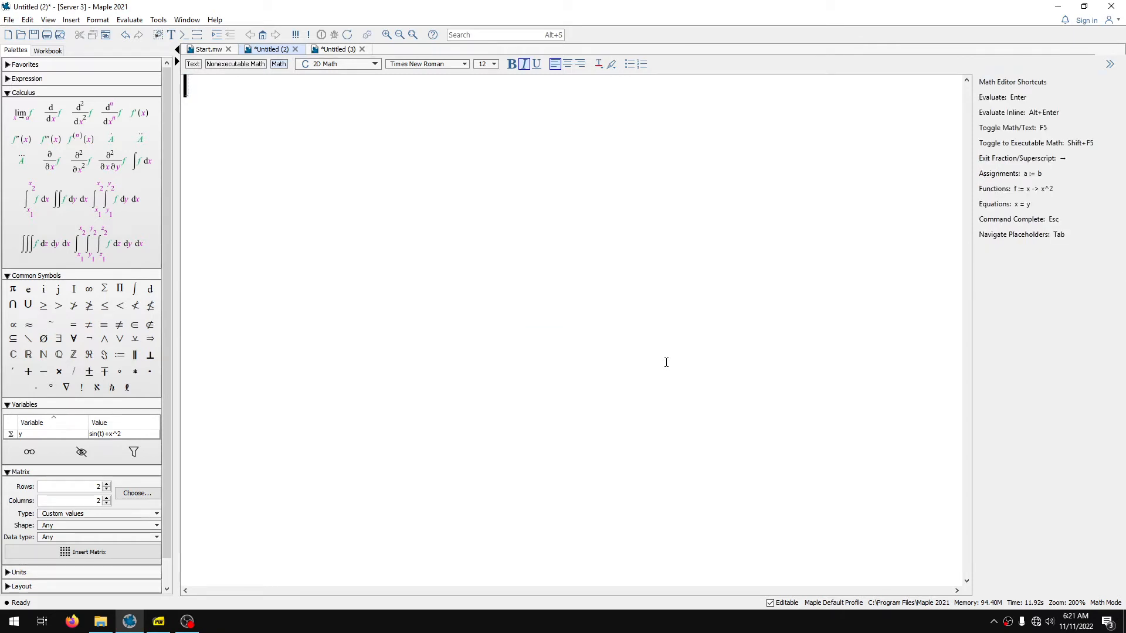
Step: Evaluate sin(t) and assign the result to the name y, overwriting the existing value of y
type("sin(")
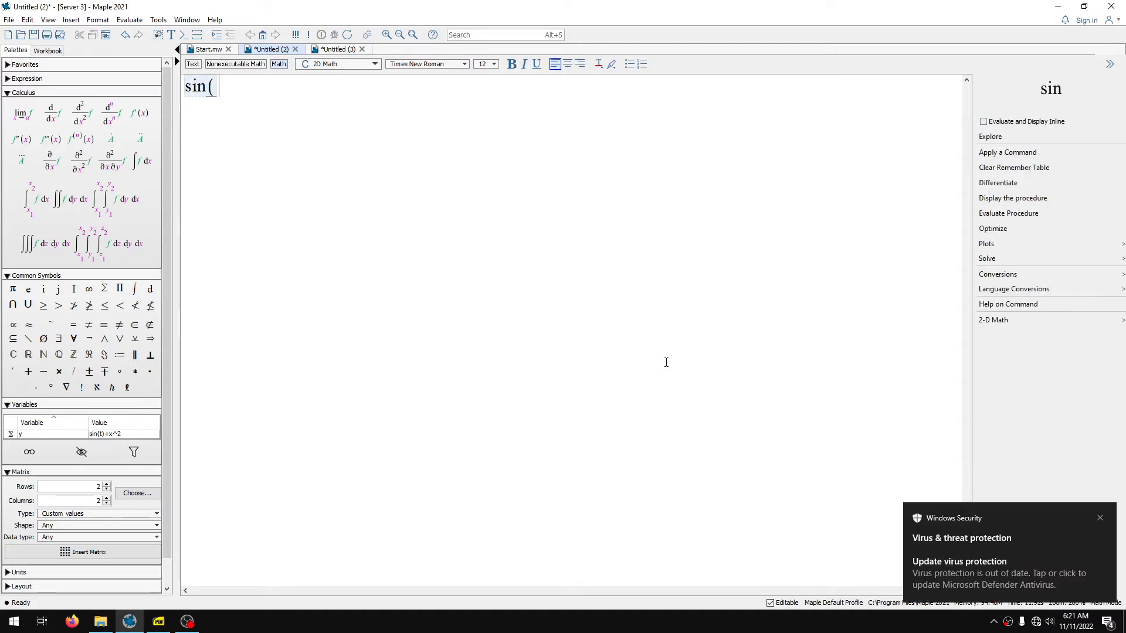
type("t)")
key("Return")
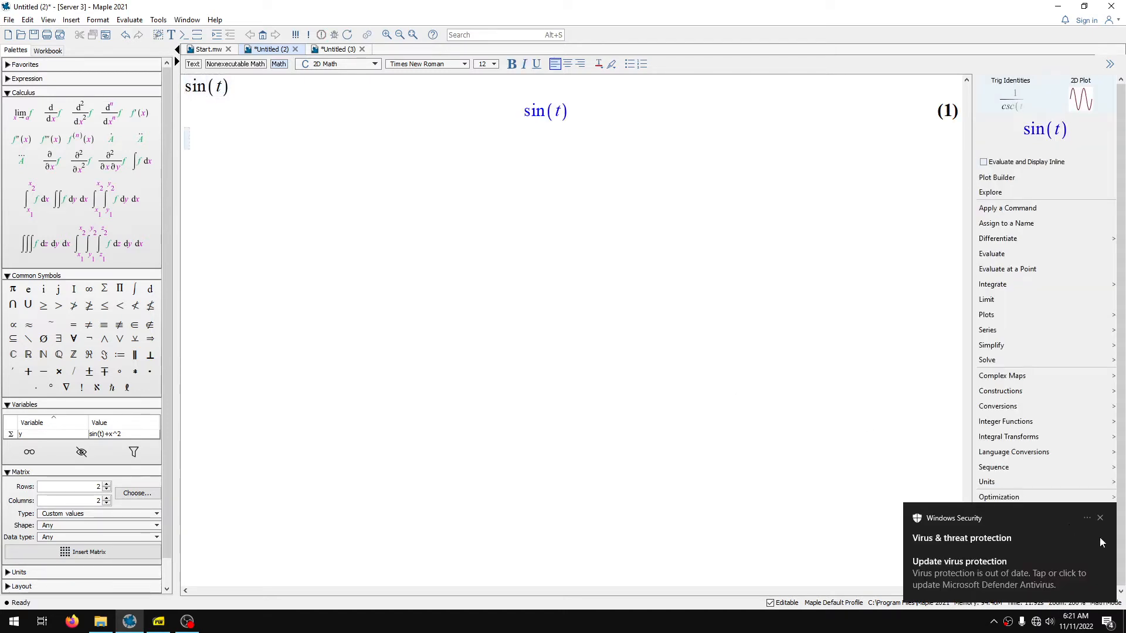
left_click(1101, 519)
left_click(585, 105)
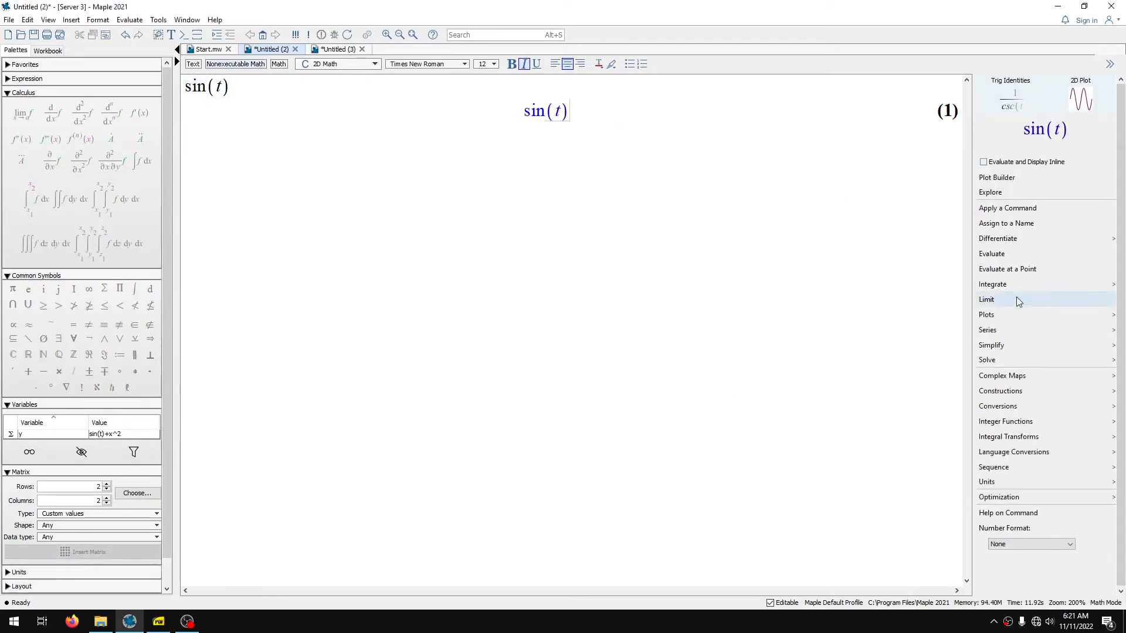
left_click(1007, 225)
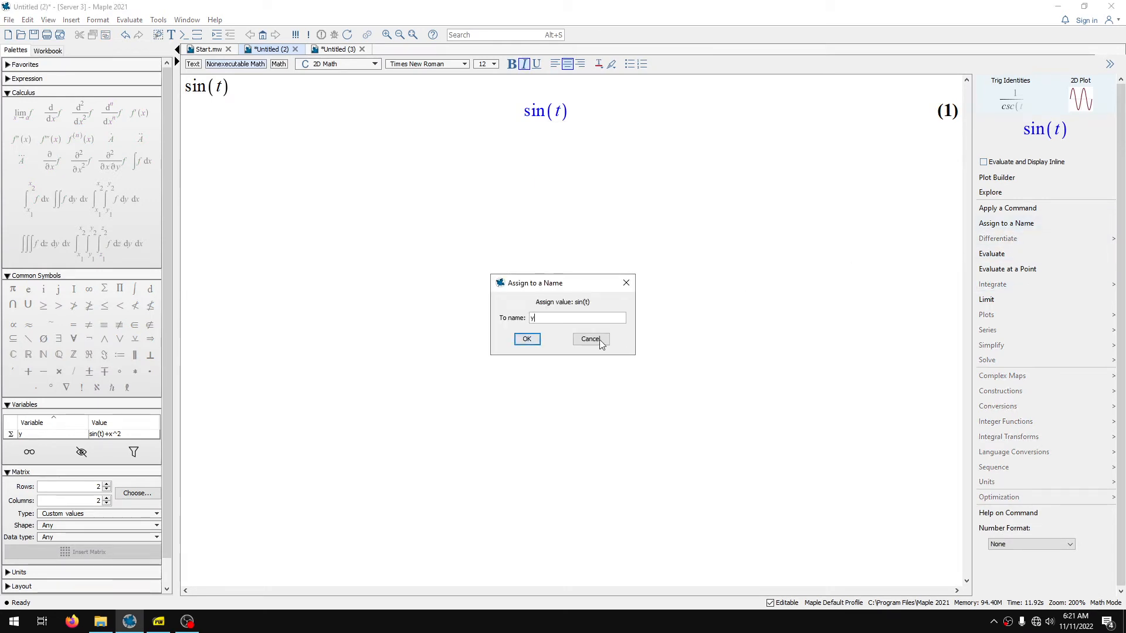
left_click(527, 341)
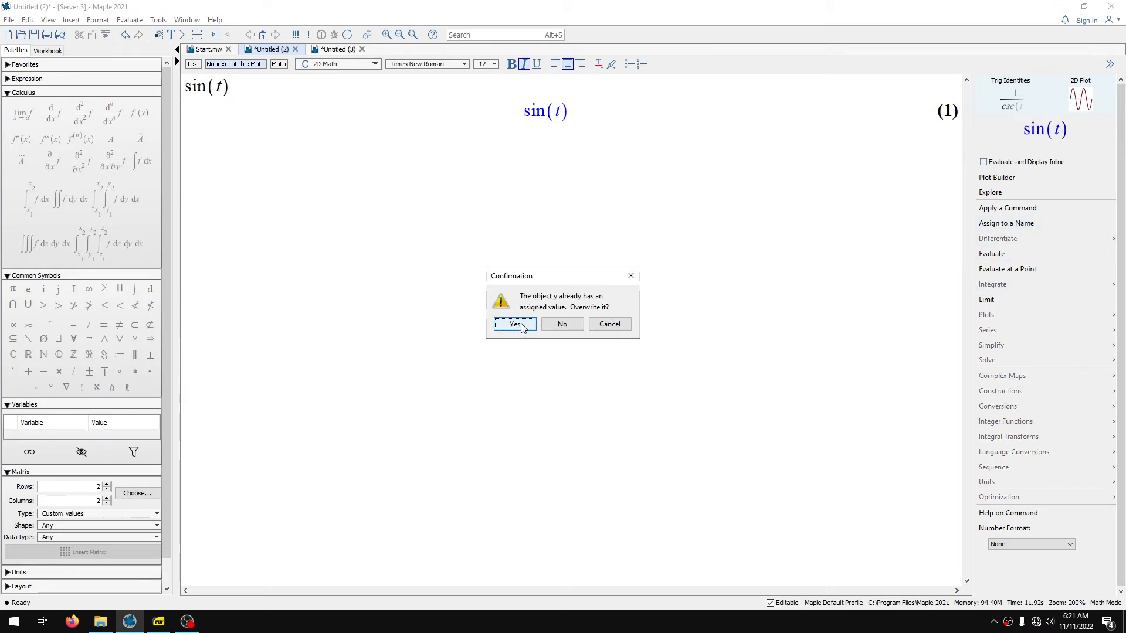
left_click(514, 324)
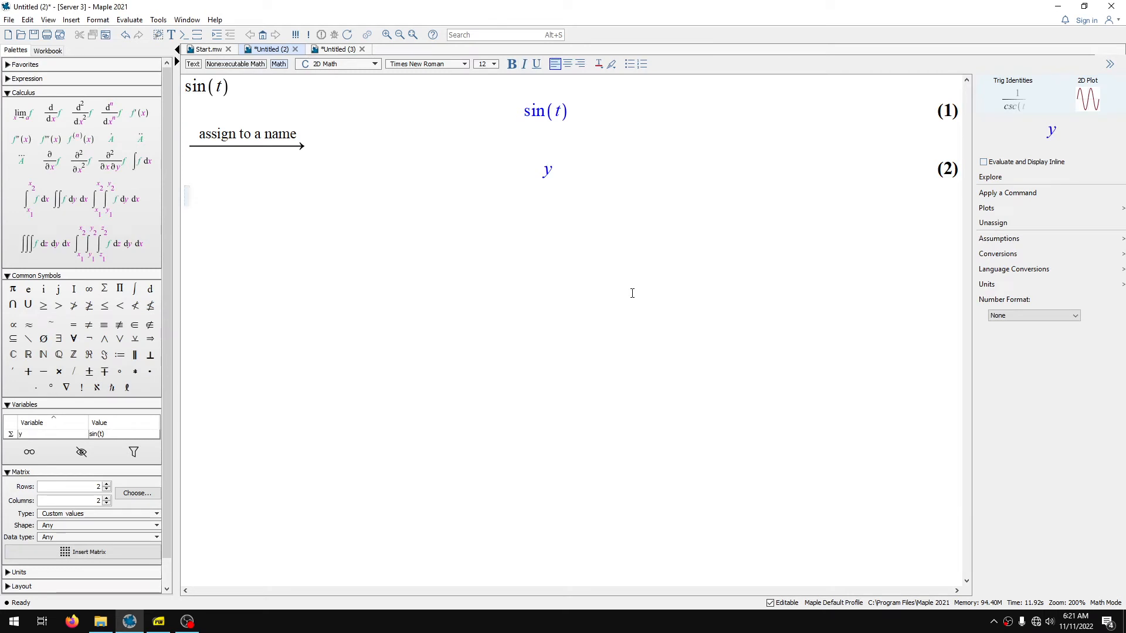
Step: Define y := sin(t) + x^2 with the assignment operator on a new line and execute it
type("y :")
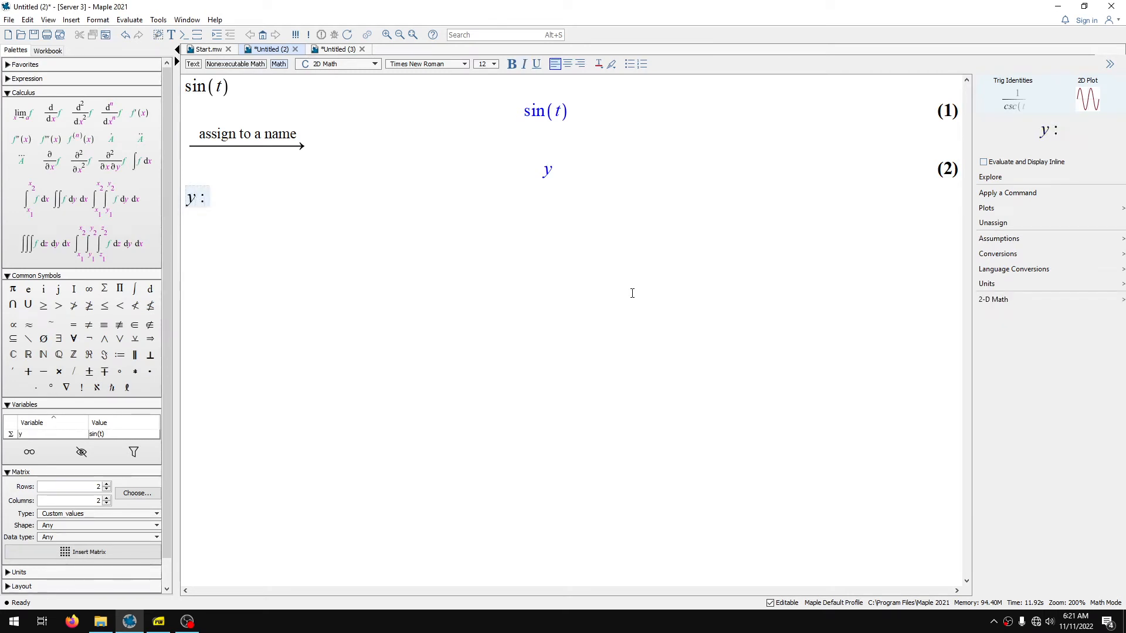
type("=")
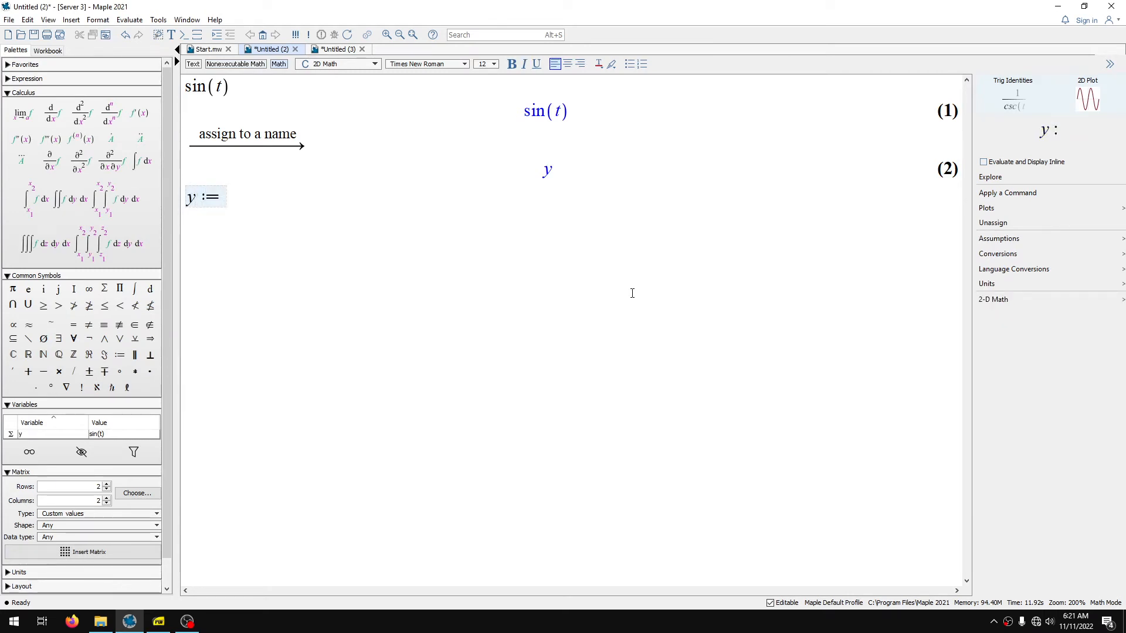
type(" sin(t) + x^2")
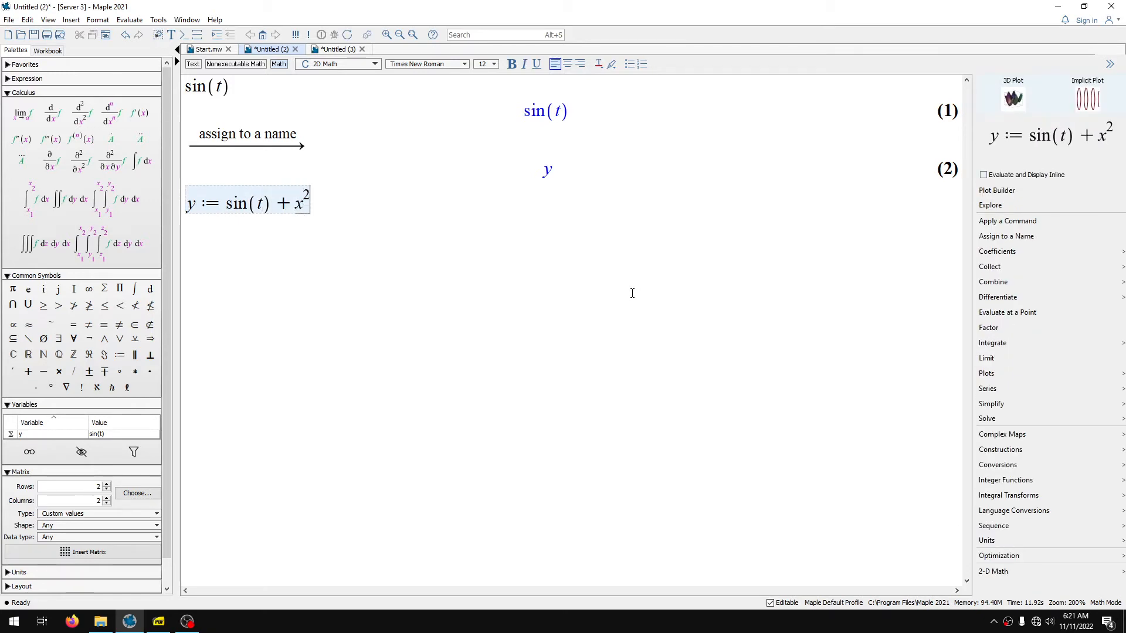
key("Return")
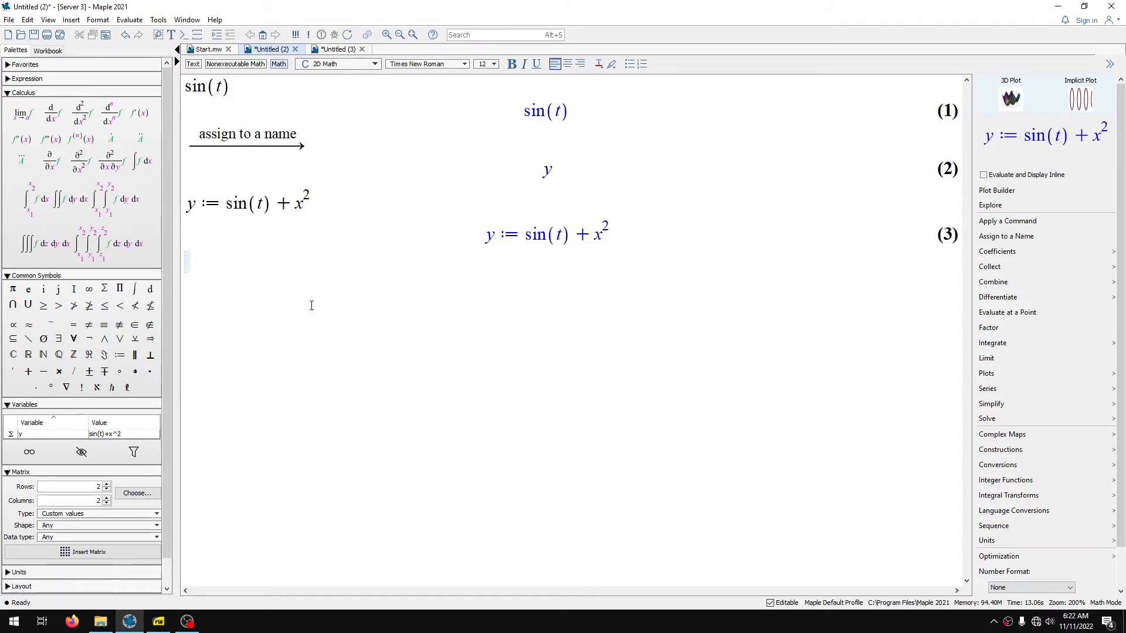
Step: Compute the derivative of y with respect to t using the d/dx template, and highlight the x^2 term in y's evaluated definition
left_click(55, 119)
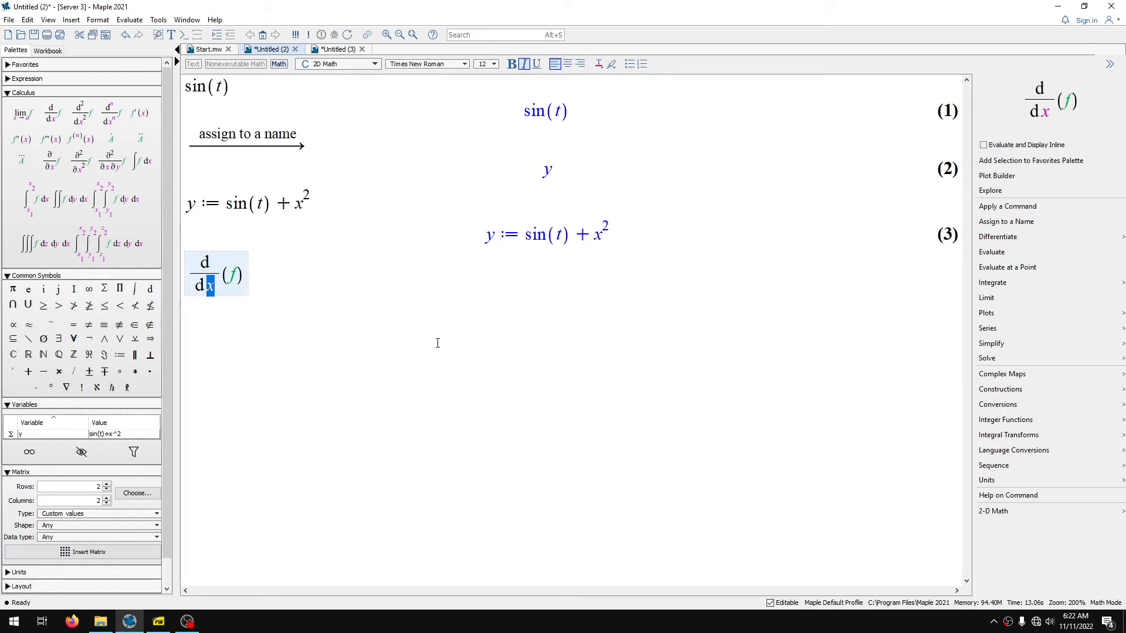
type("t")
key("Tab")
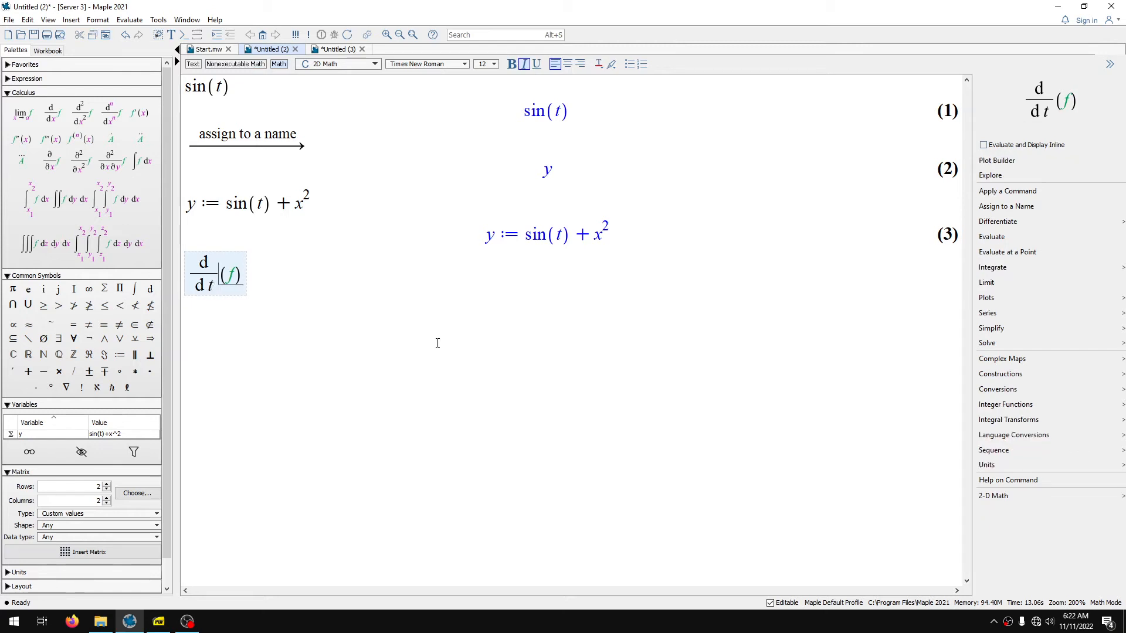
type("y")
key("Return")
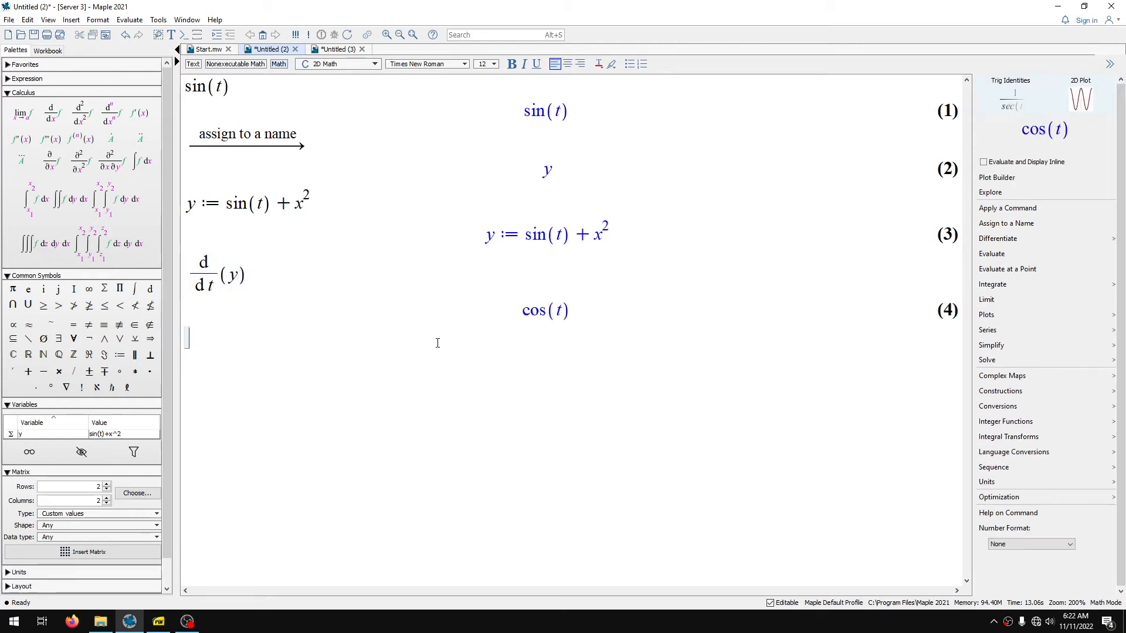
left_click_drag(590, 235, 629, 244)
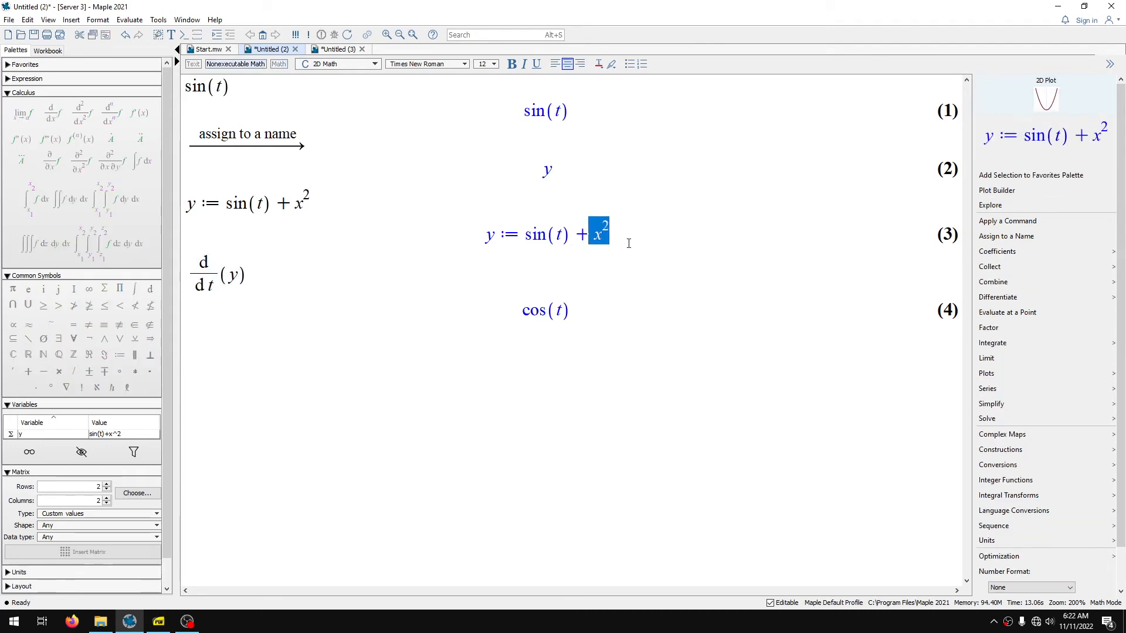
Step: Delete the d/dt(y) line together with its result below the definition of y
left_click(629, 248)
left_click(631, 344)
left_click_drag(258, 278, 183, 278)
left_click(593, 374)
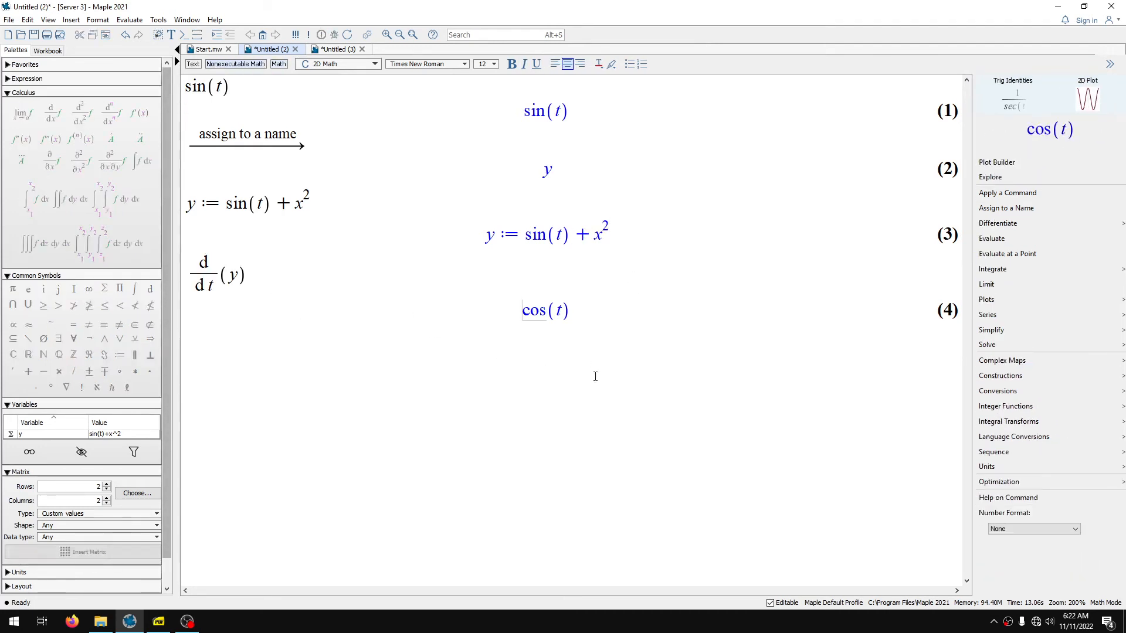
left_click_drag(575, 370, 180, 275)
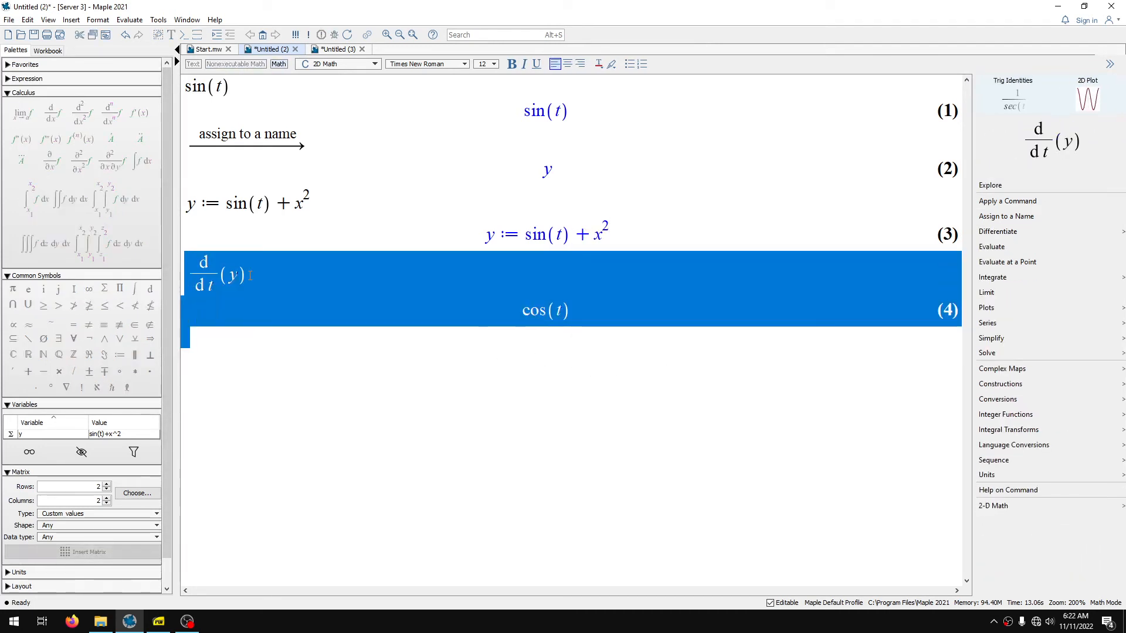
key("Delete")
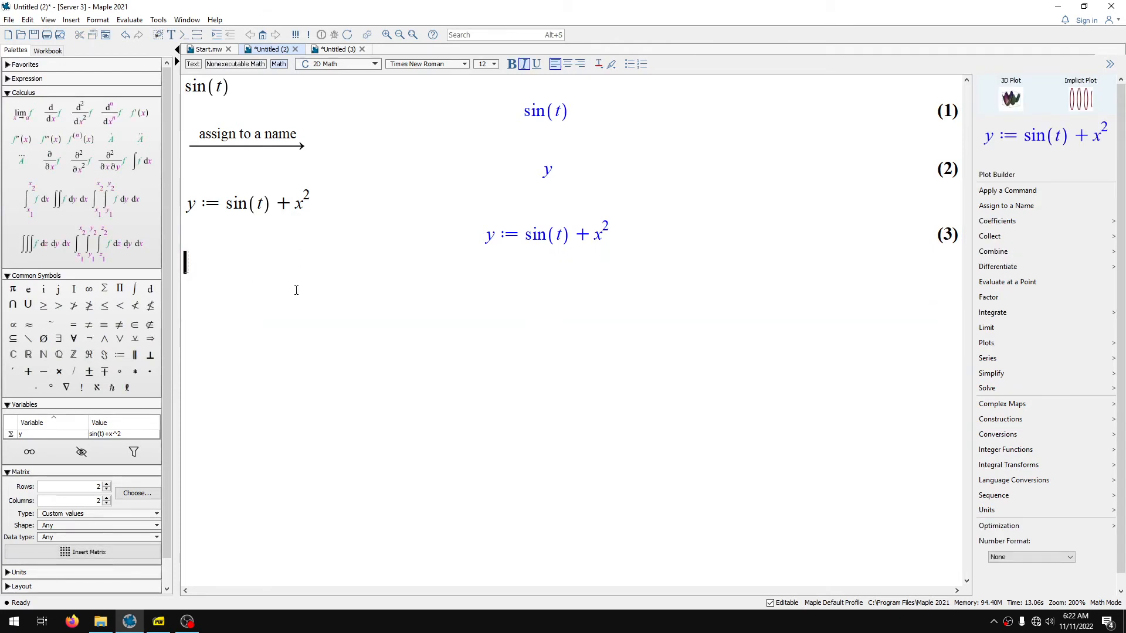
Step: Enter y' with the prime symbol on the blank line and evaluate it as a derivative of y
type("y")
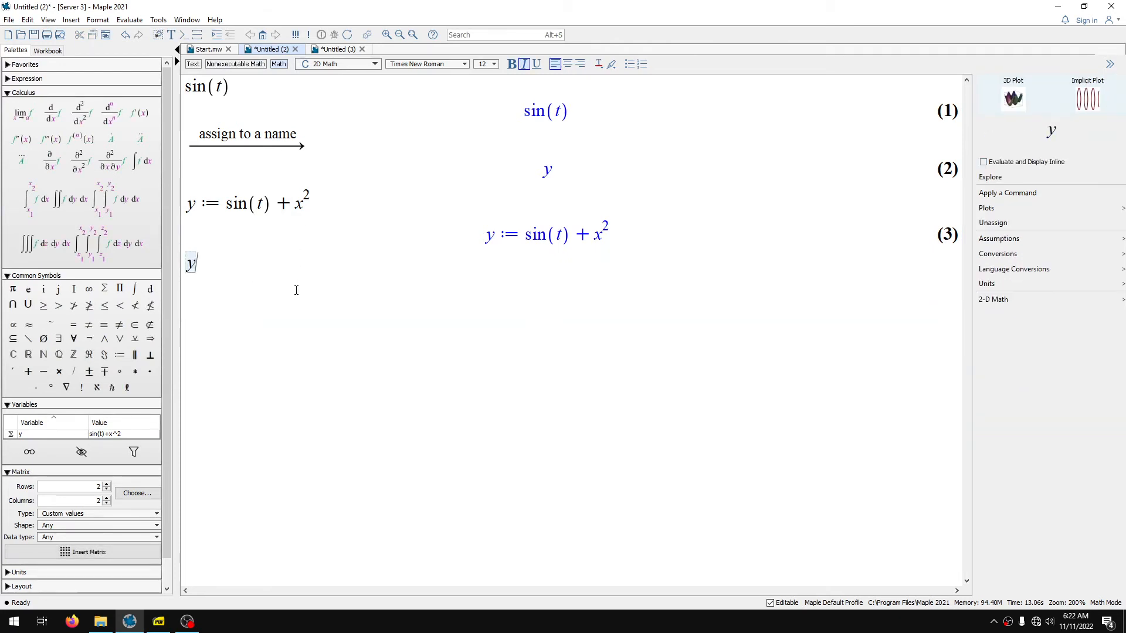
left_click(14, 373)
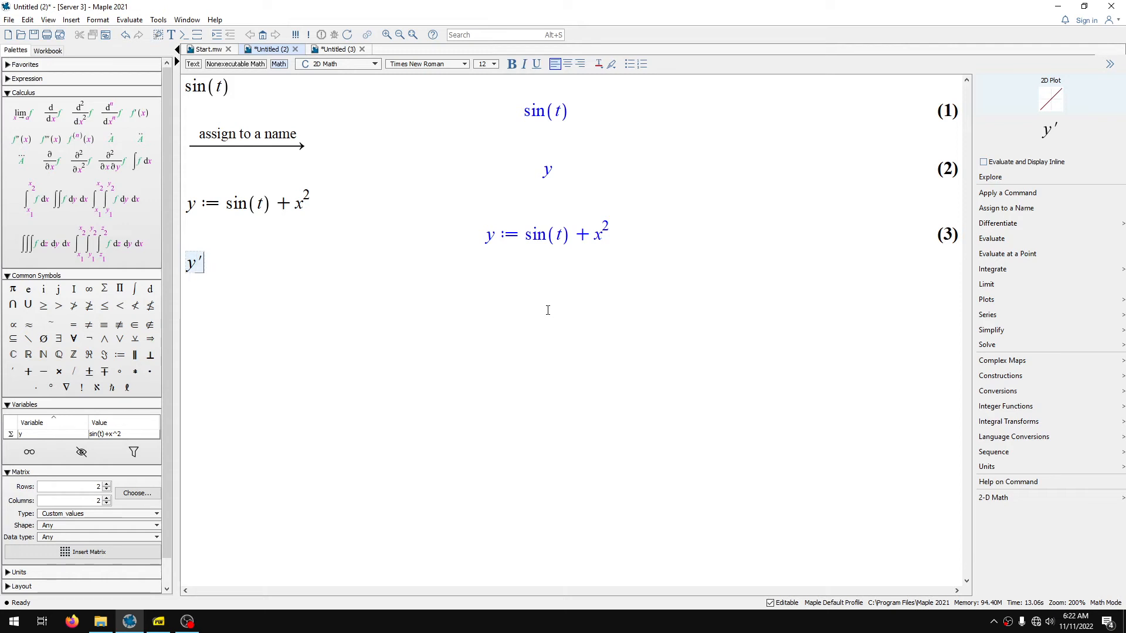
key("Return")
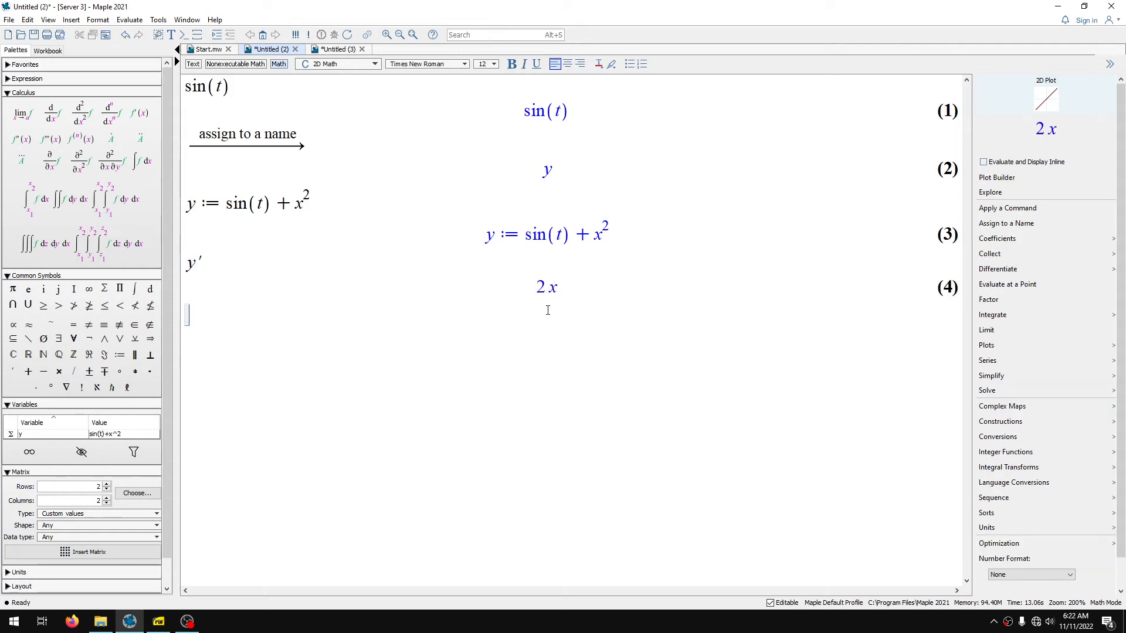
Step: Delete the y' line and its result from the worksheet
left_click(585, 282)
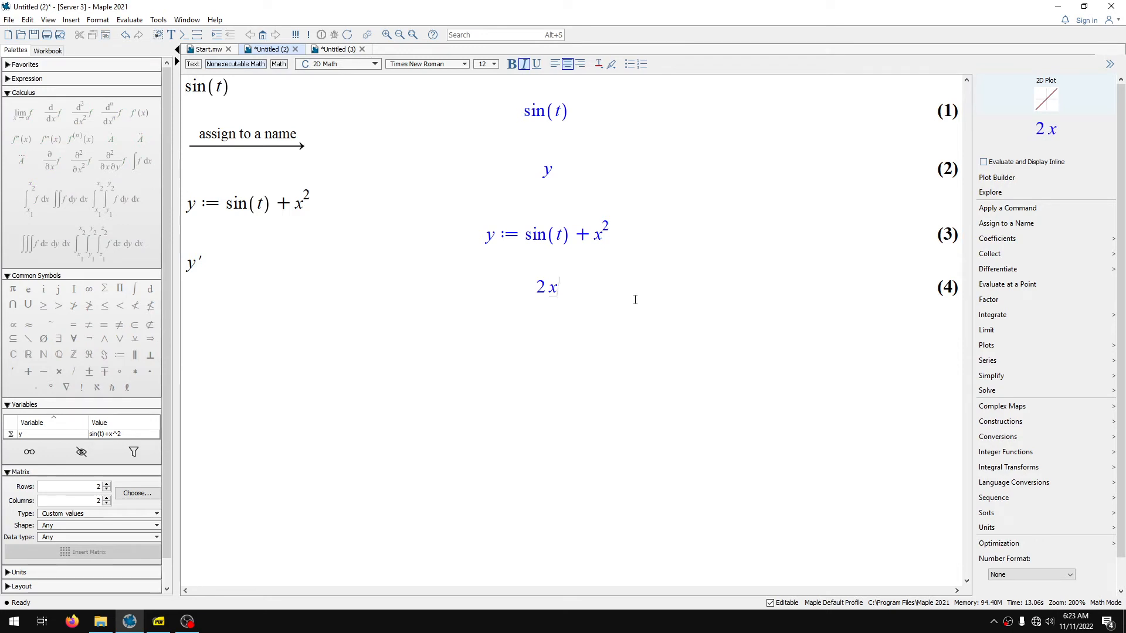
left_click_drag(634, 300, 253, 261)
key("Delete")
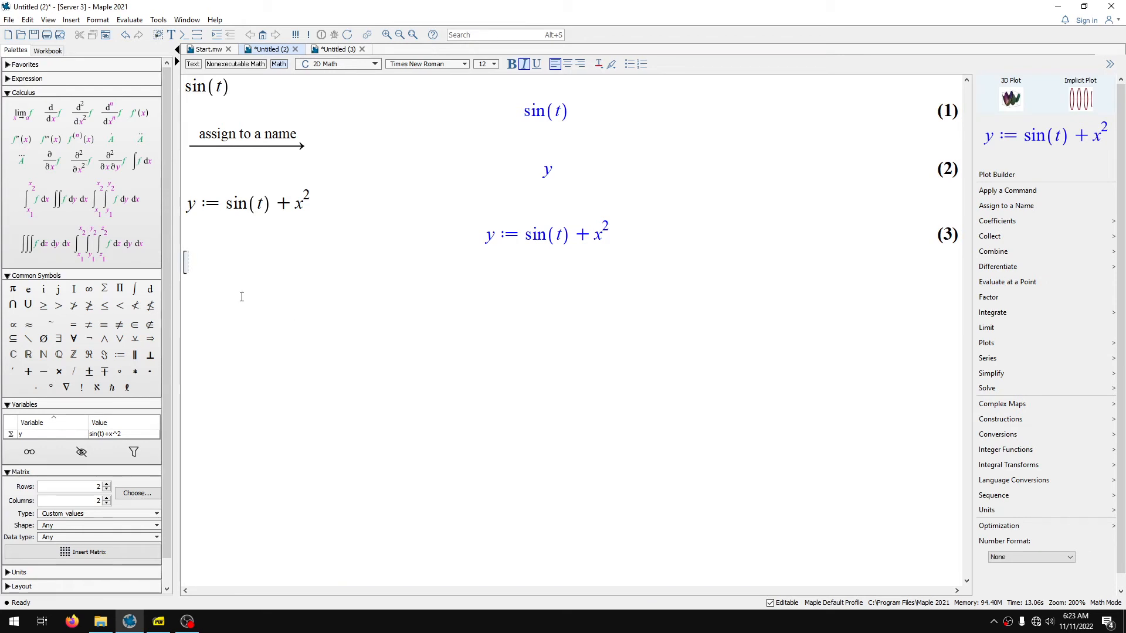
Step: Compute the time derivative of y with the single-dot template, filling its placeholder with y
left_click(112, 140)
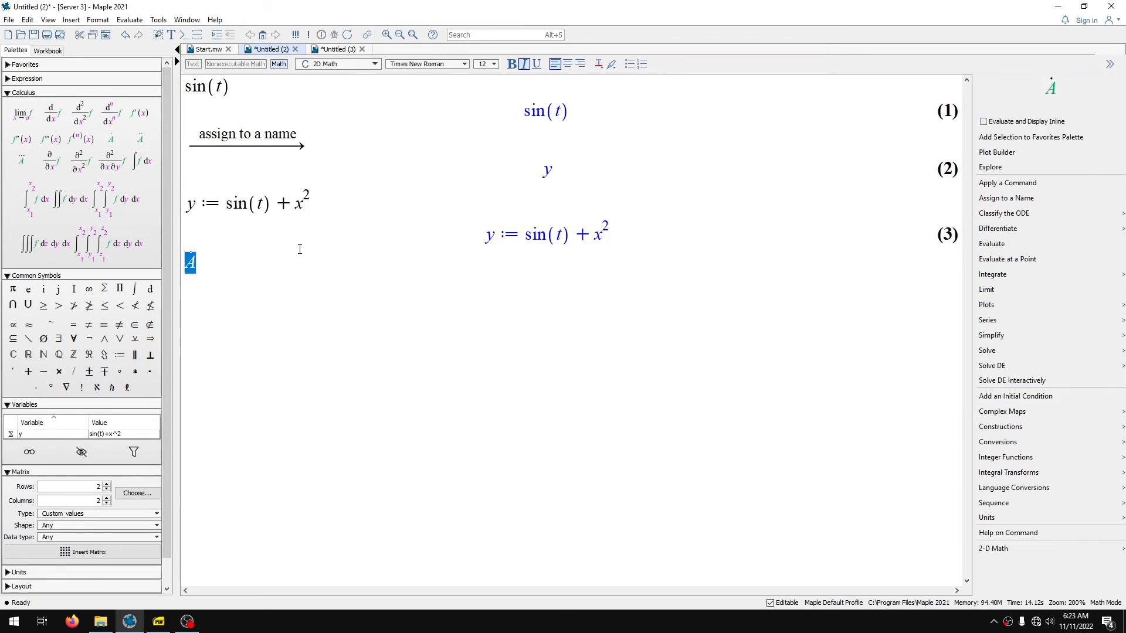
type("y")
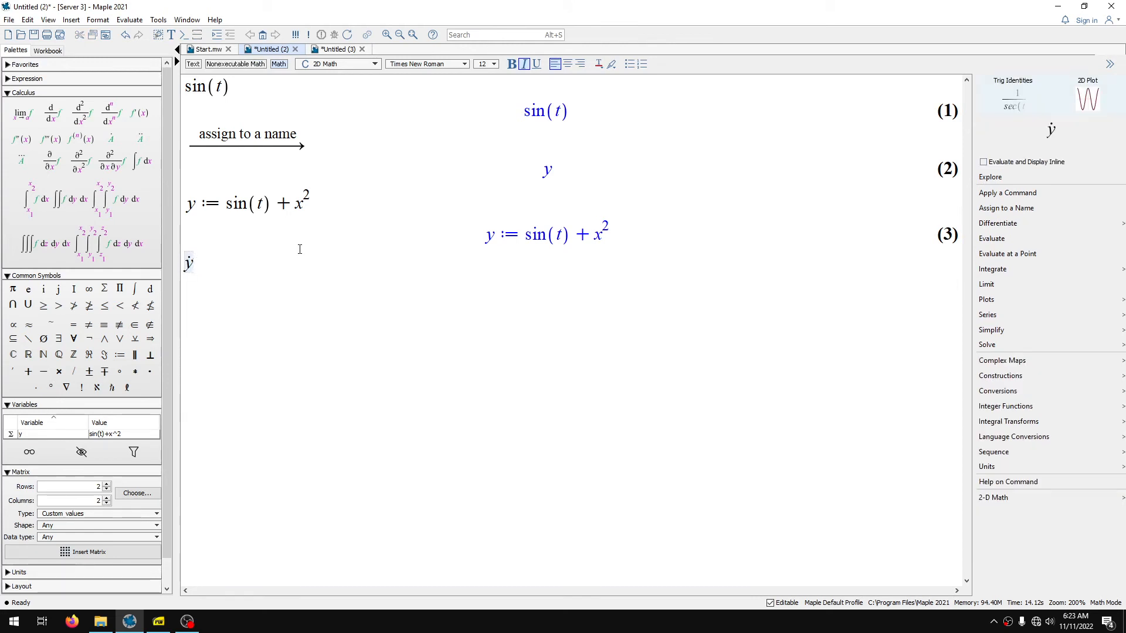
key("Return")
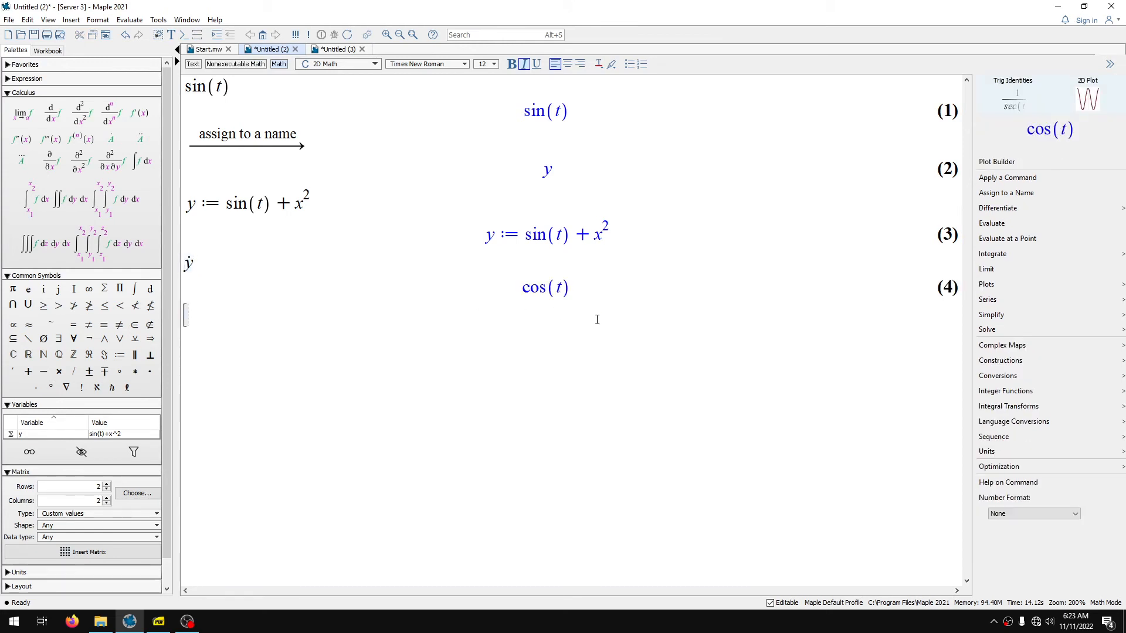
left_click(547, 289)
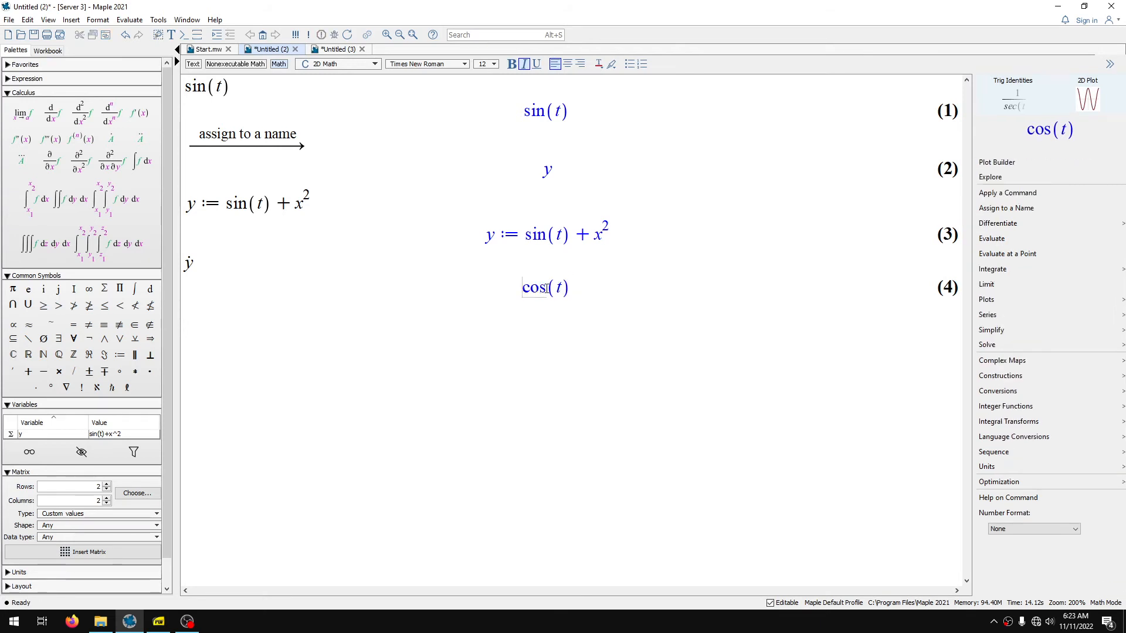
left_click(636, 329)
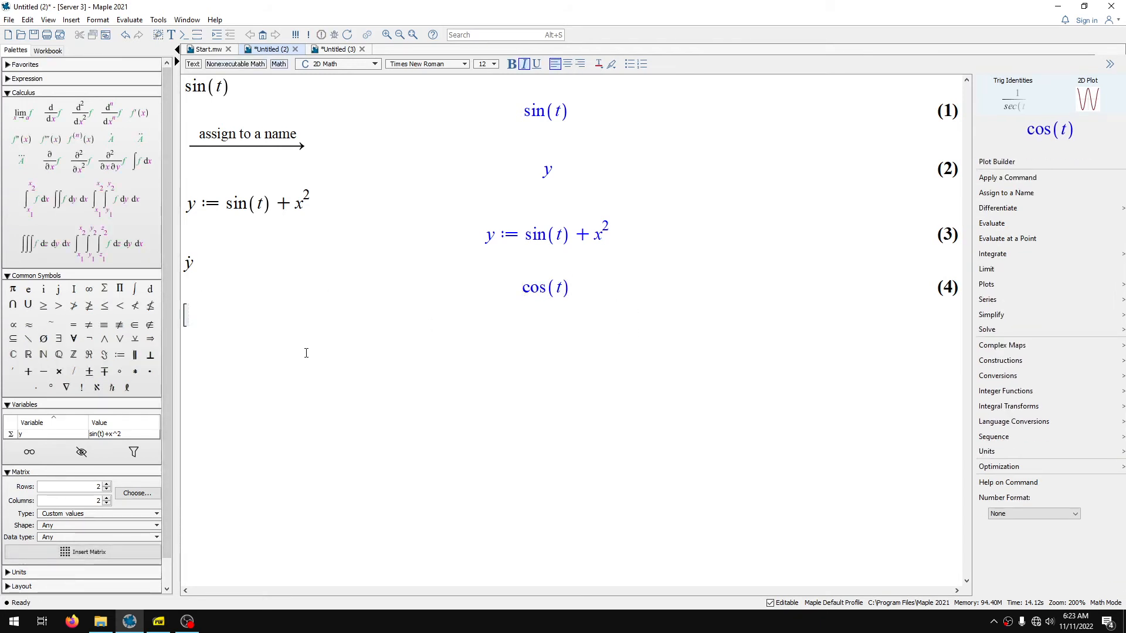
Step: On a new line, write y with one dot as an overscript and evaluate it
type("y")
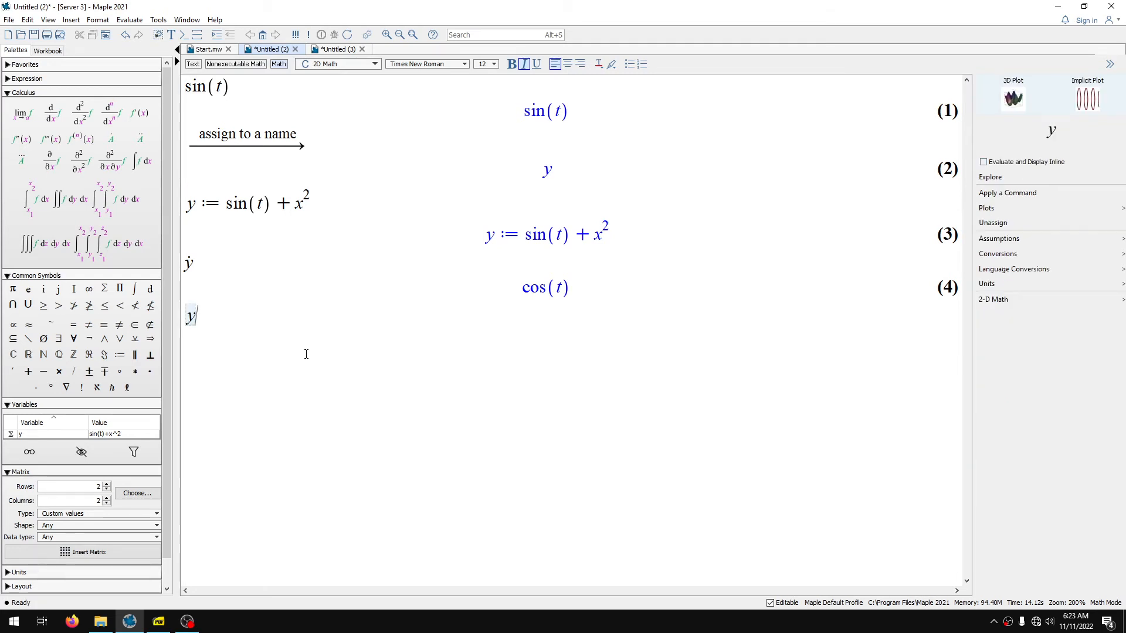
key("ctrl+shift+apostrophe")
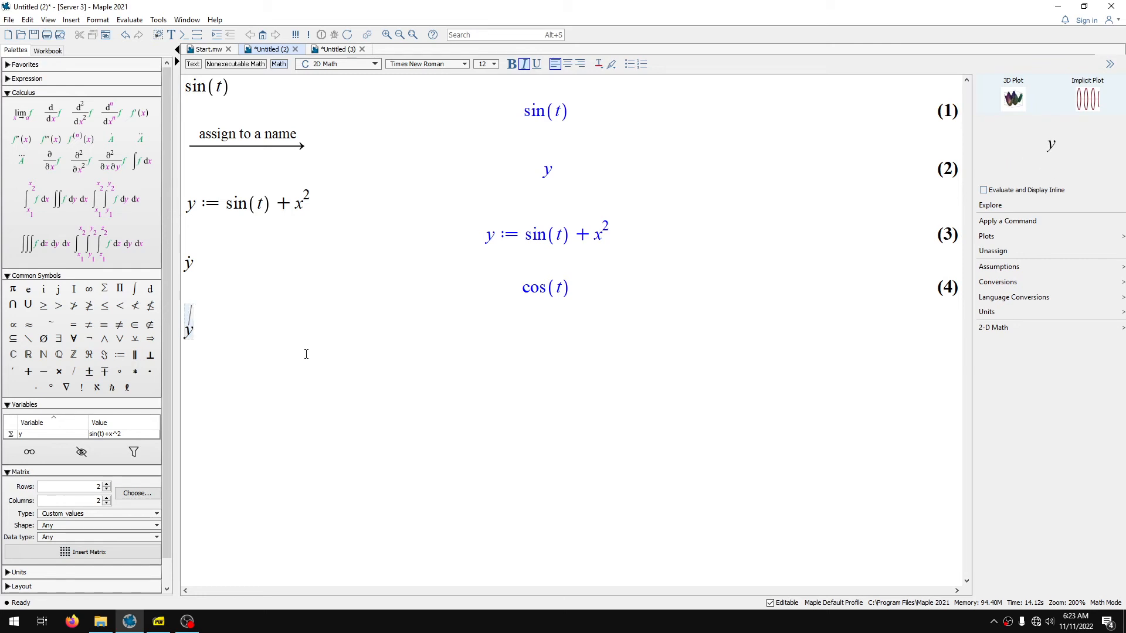
type(".")
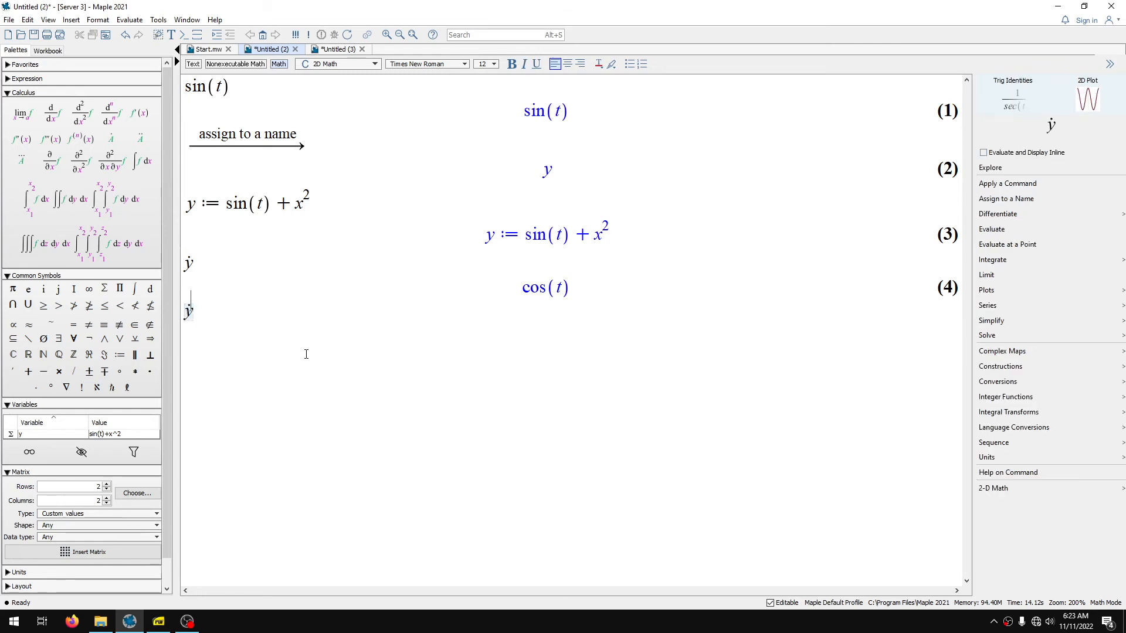
key("Return")
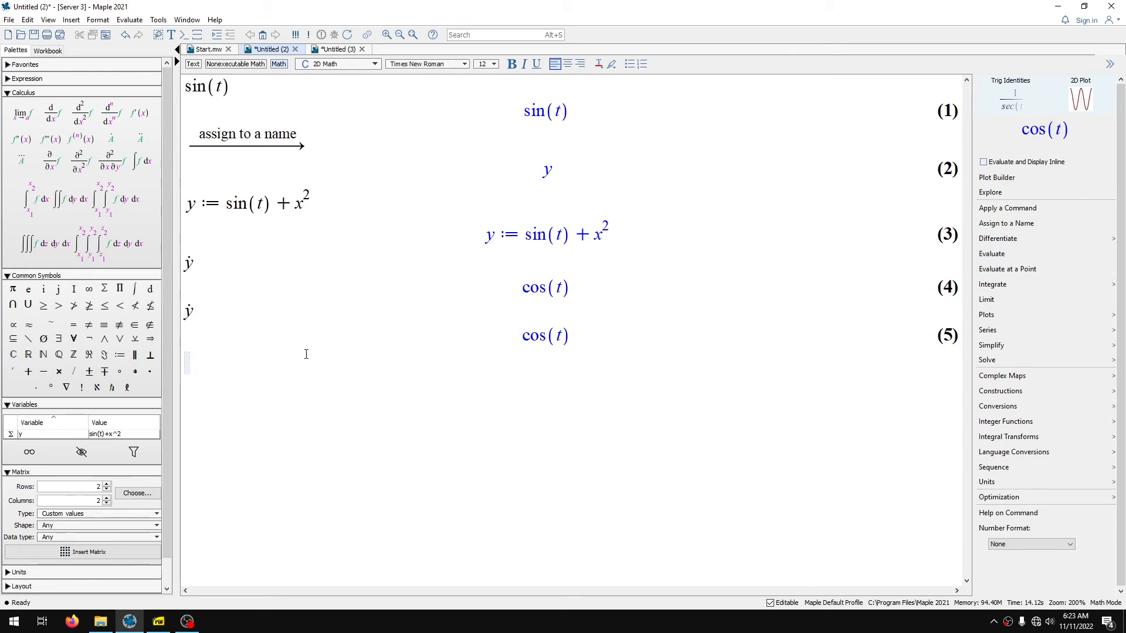
Step: Compute the second time derivative by writing y with a two-dot overscript on a new line
type("y")
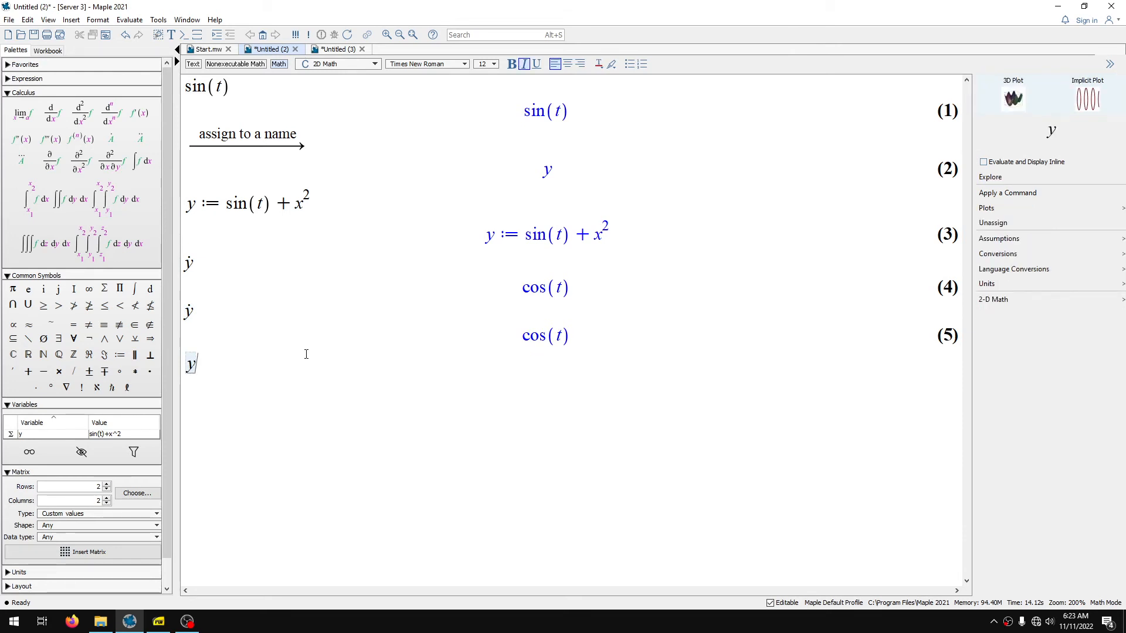
key("ctrl+shift+quotedbl")
type("..")
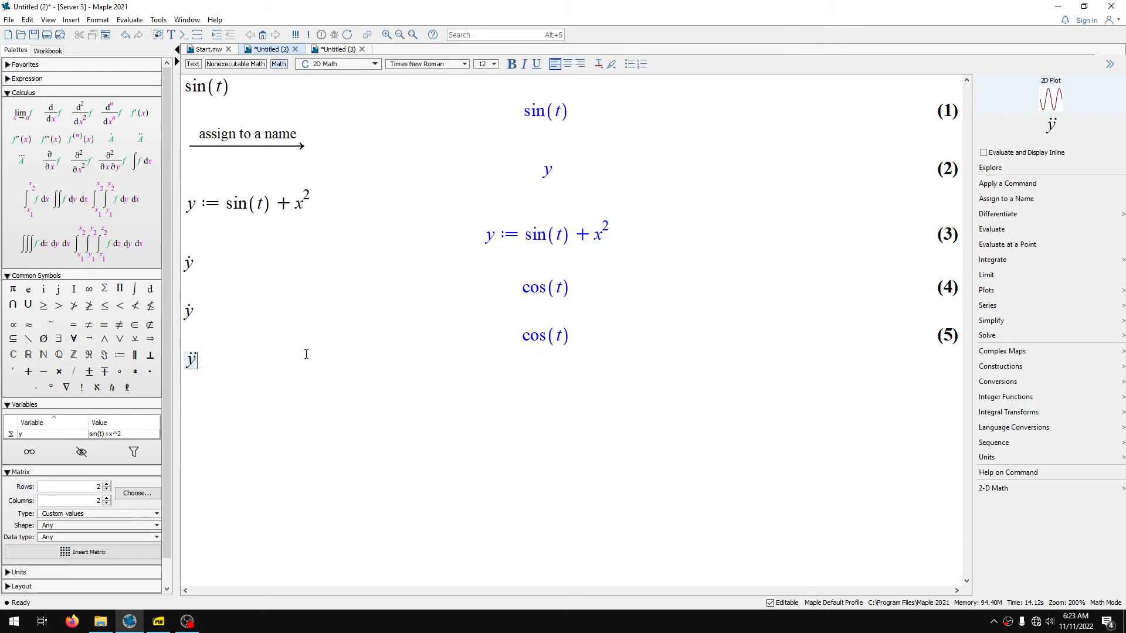
key("Return")
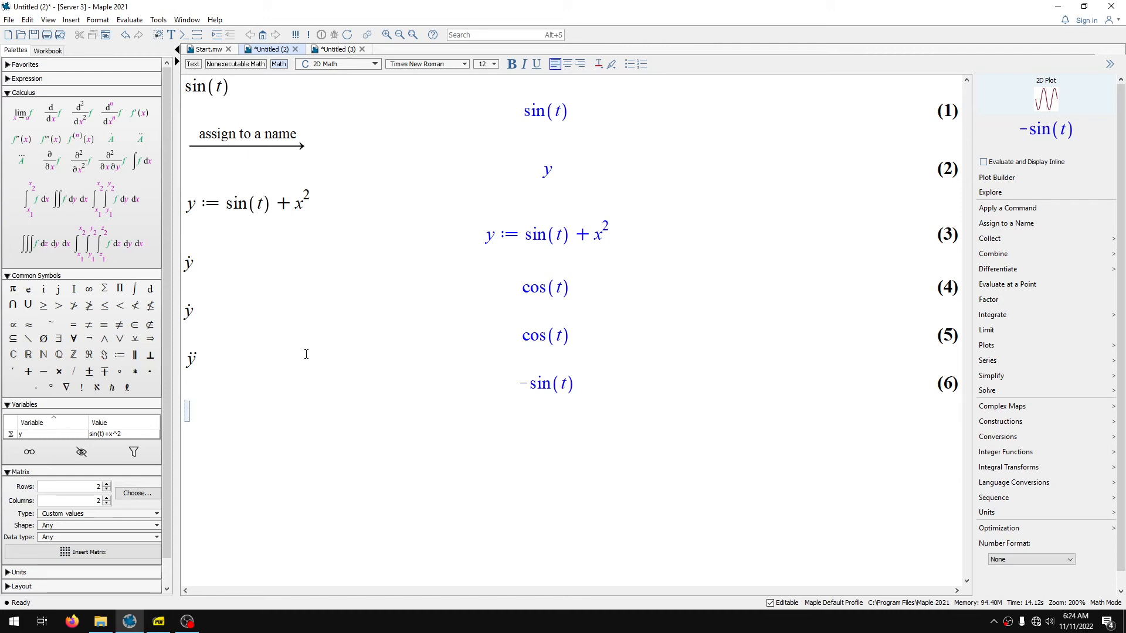
Step: Try to assign 3·ÿ + 5·y to the name x, writing the second derivative as y with two dots above
type("x:=")
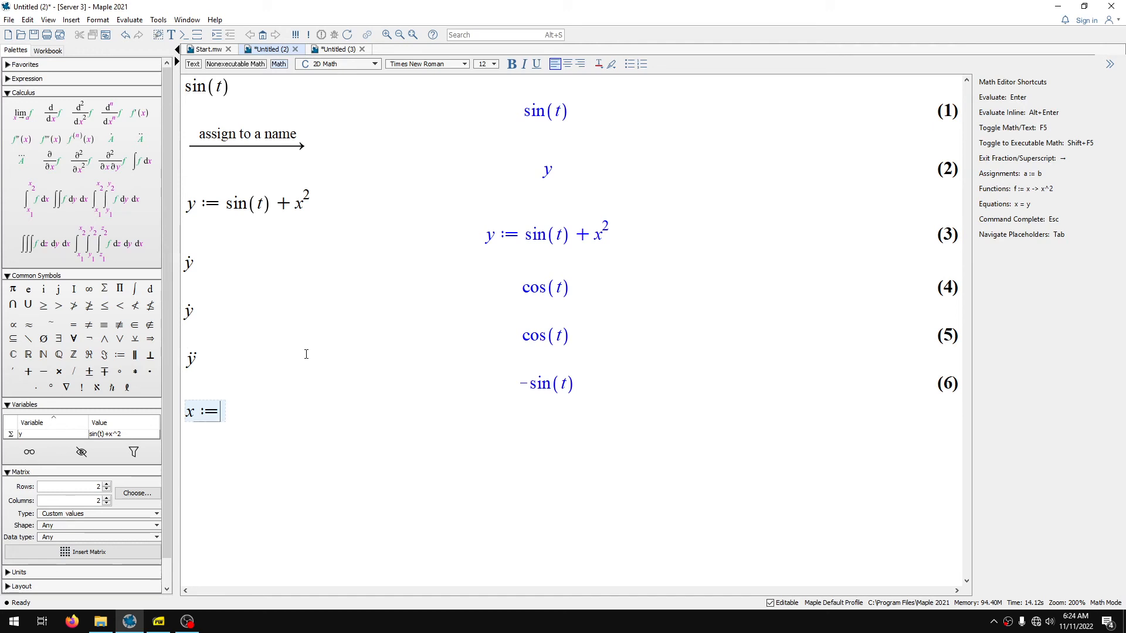
type("3")
type("*")
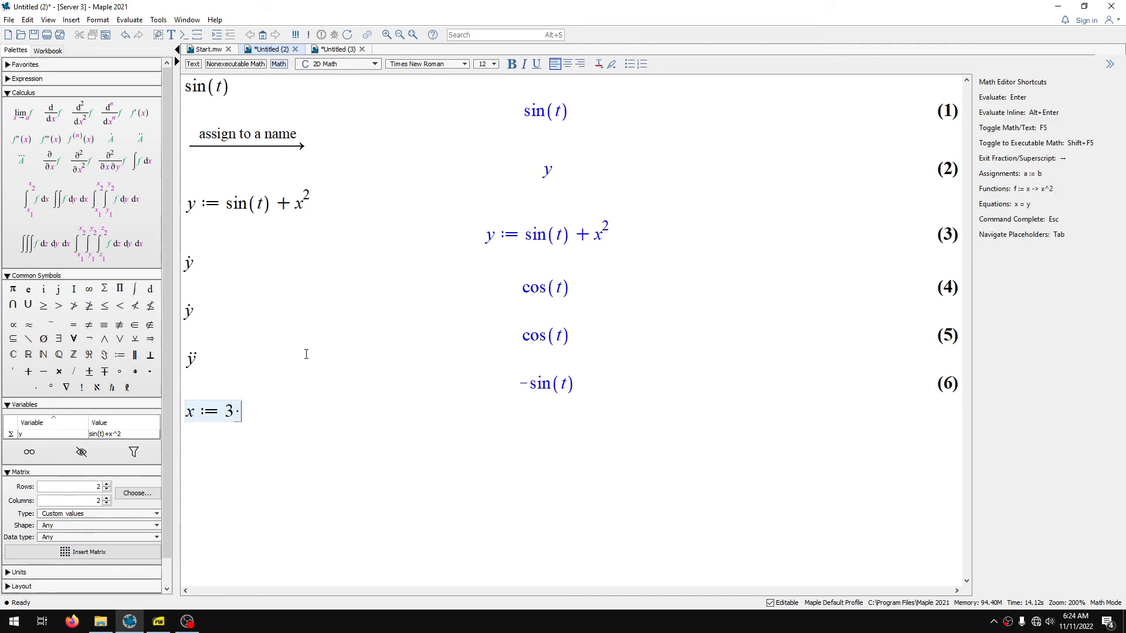
type("y")
key("ctrl+shift+quotedbl")
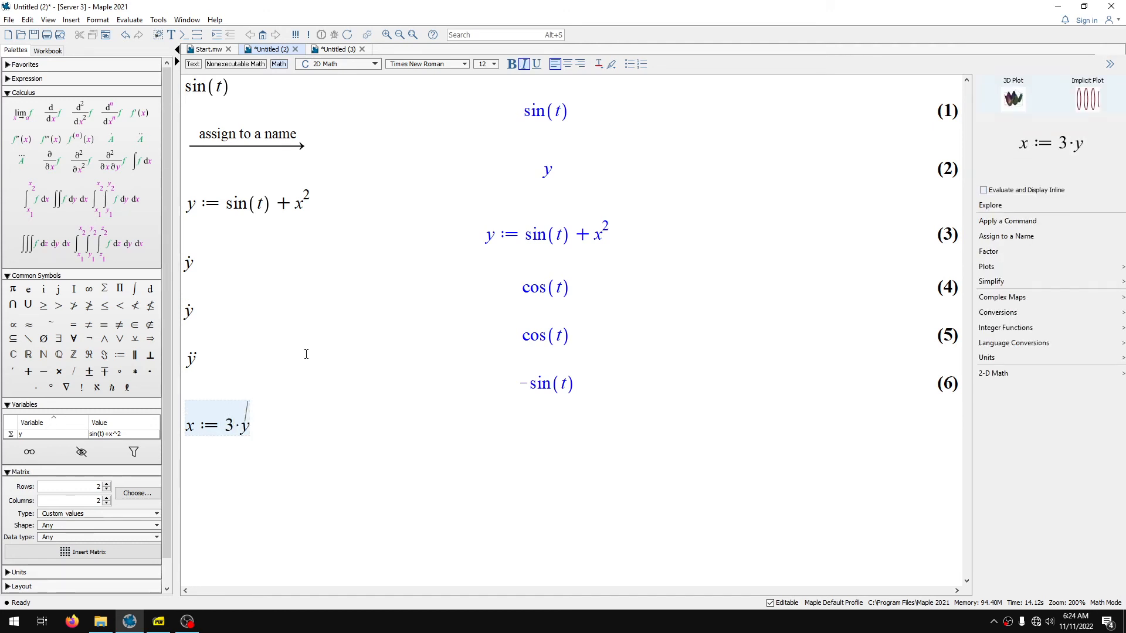
type("..")
key("Right")
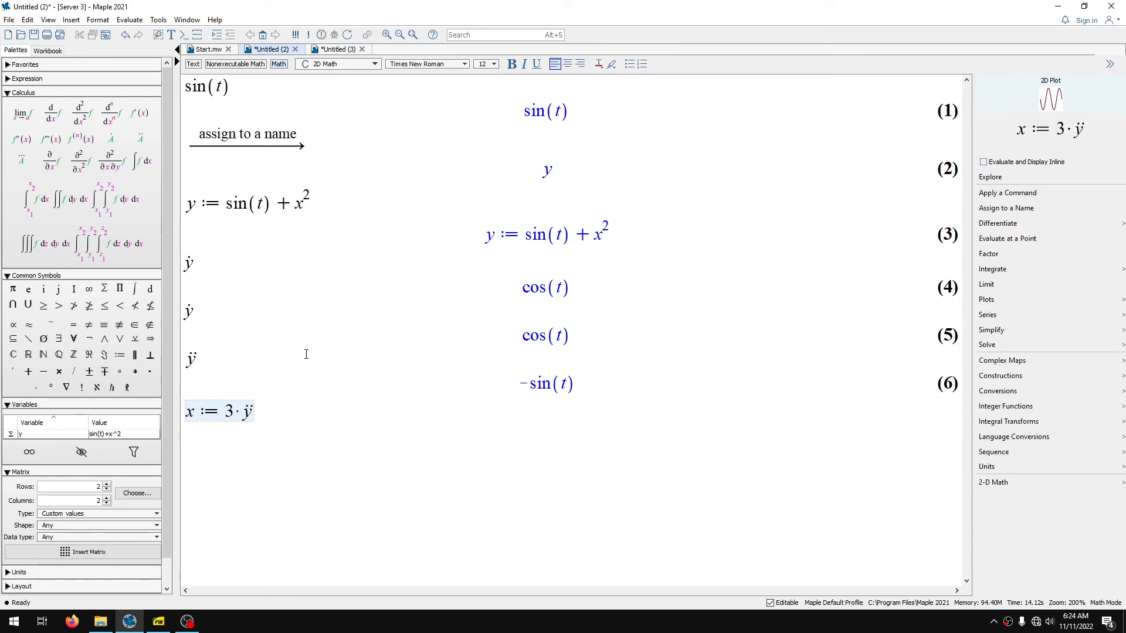
type("+")
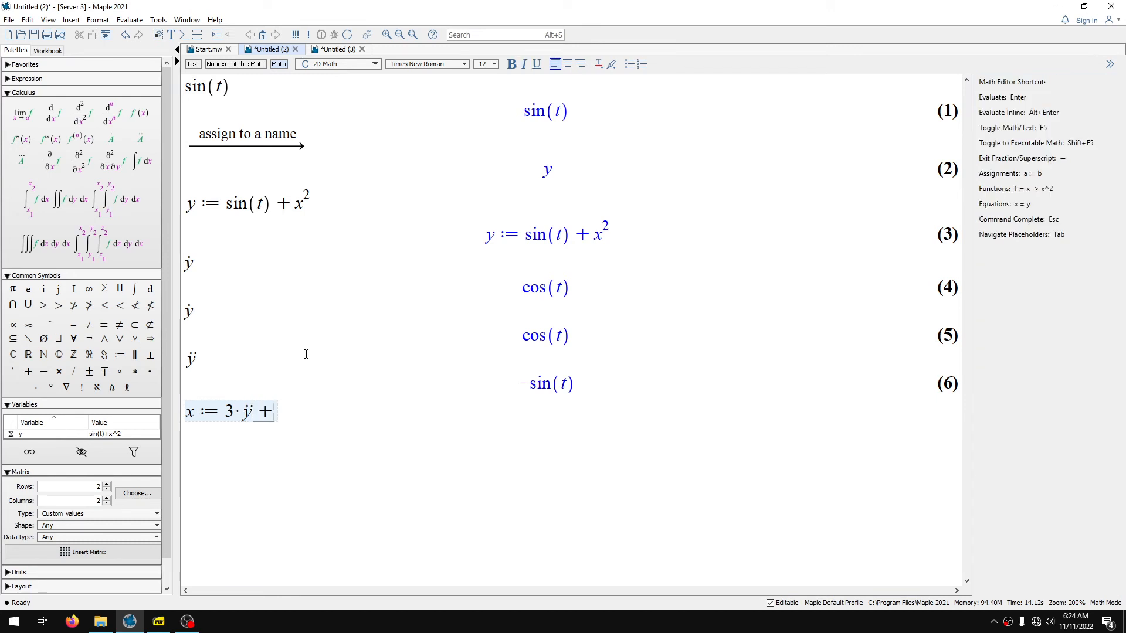
type("5*y")
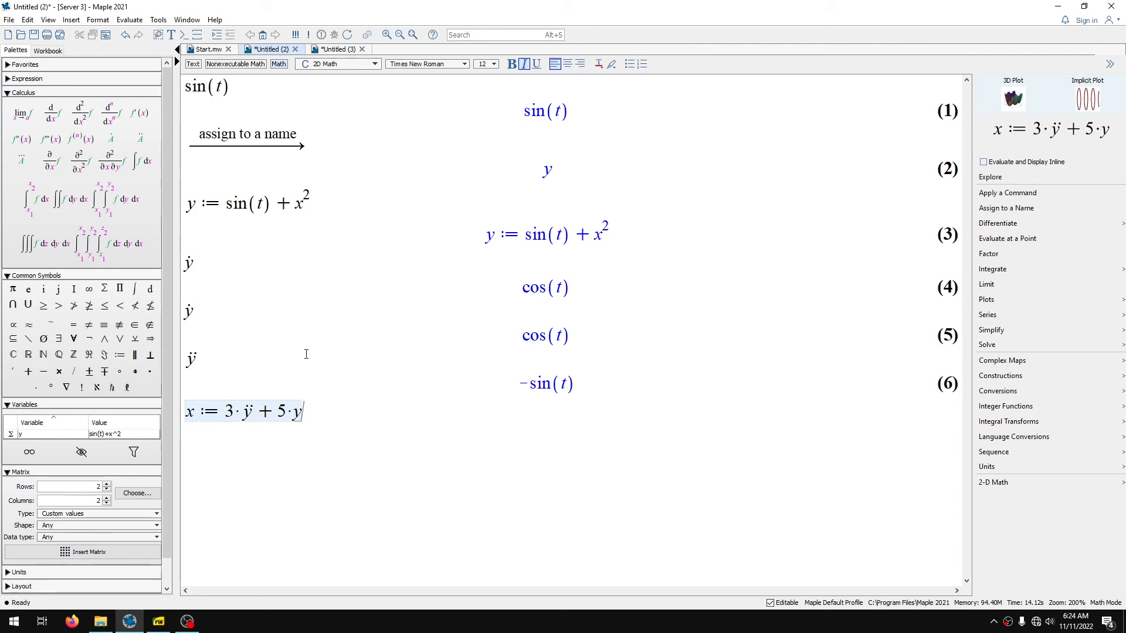
key("Return")
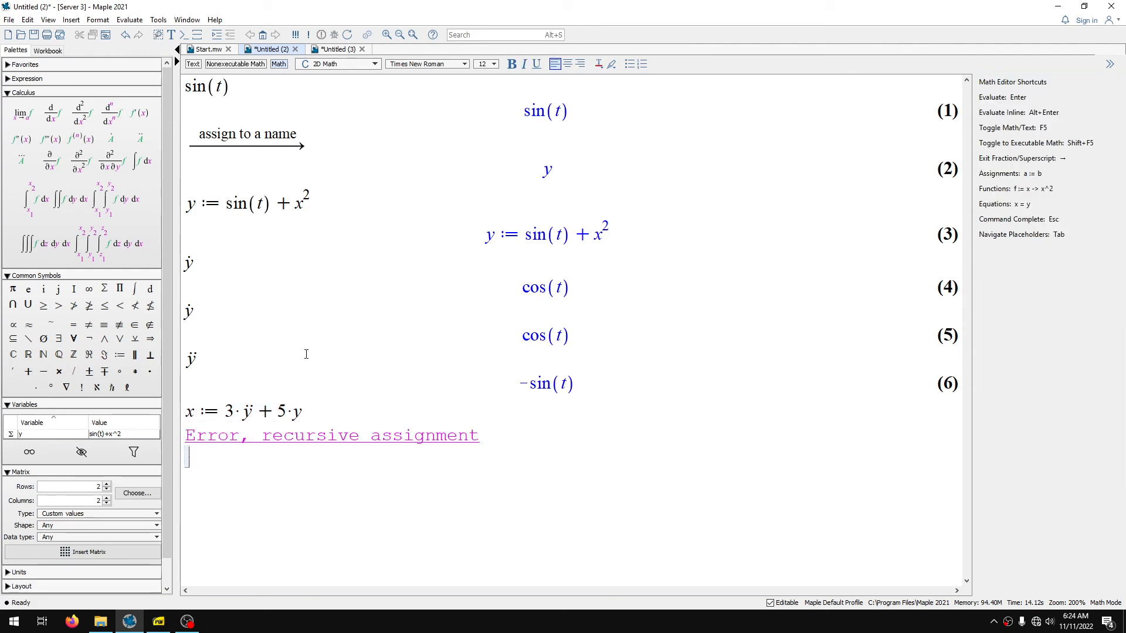
Step: Remove the error line under the x assignment and execute x := 3·ÿ + 5·y again
key("BackSpace")
key("BackSpace")
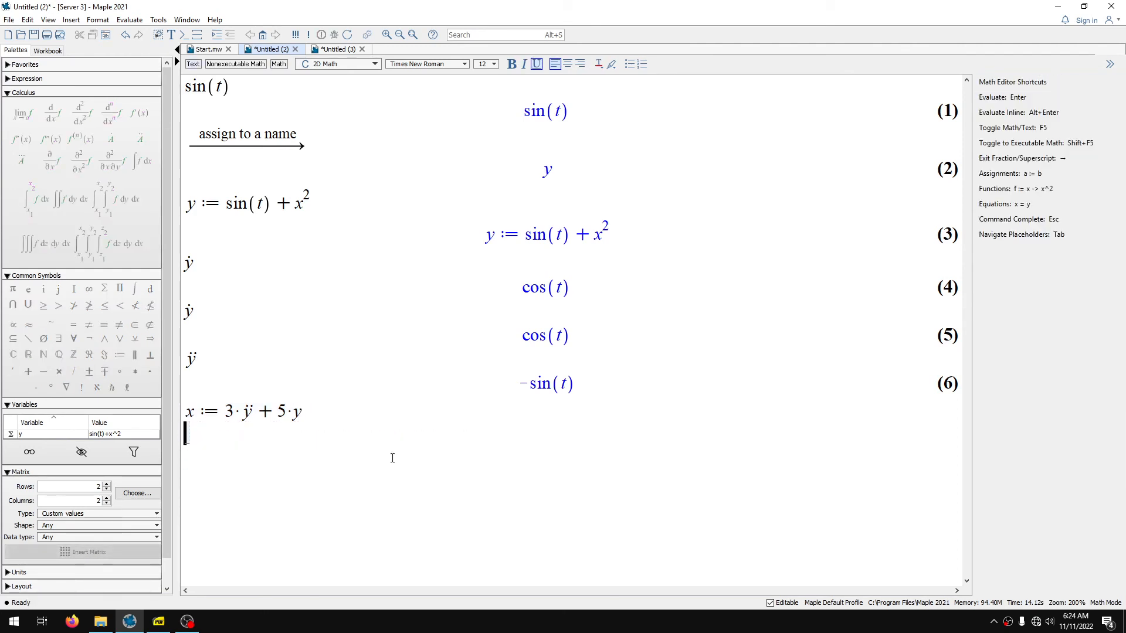
key("Up")
key("Right")
key("Right")
key("Right")
key("Right")
key("Right")
key("Right")
key("Right")
key("Right")
key("Right")
key("Right")
key("Right")
key("Right")
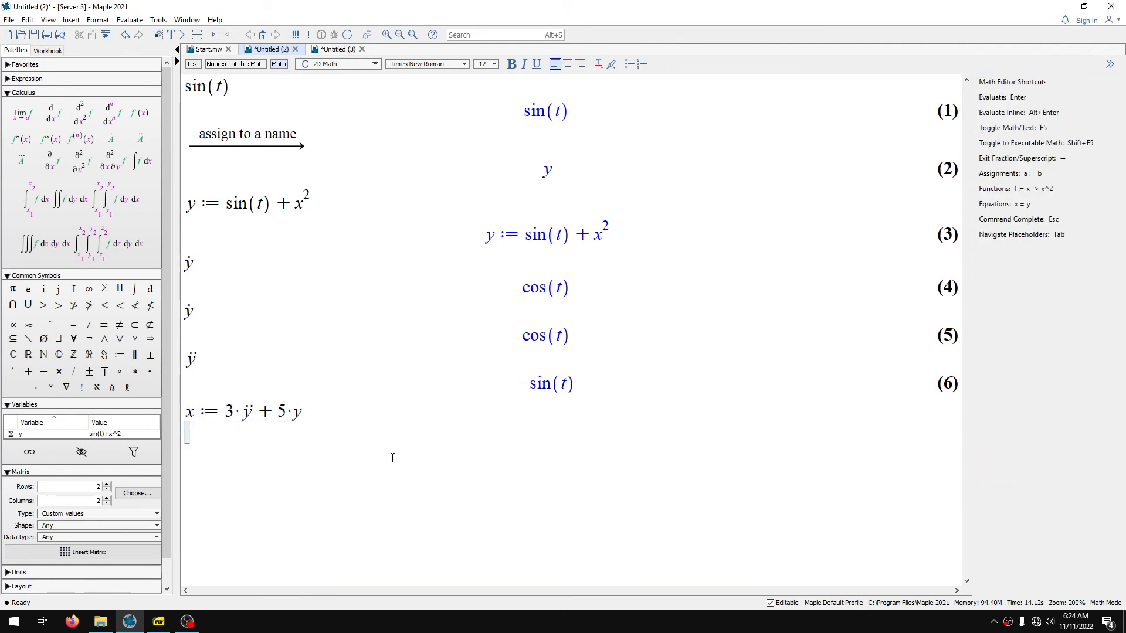
key("Left")
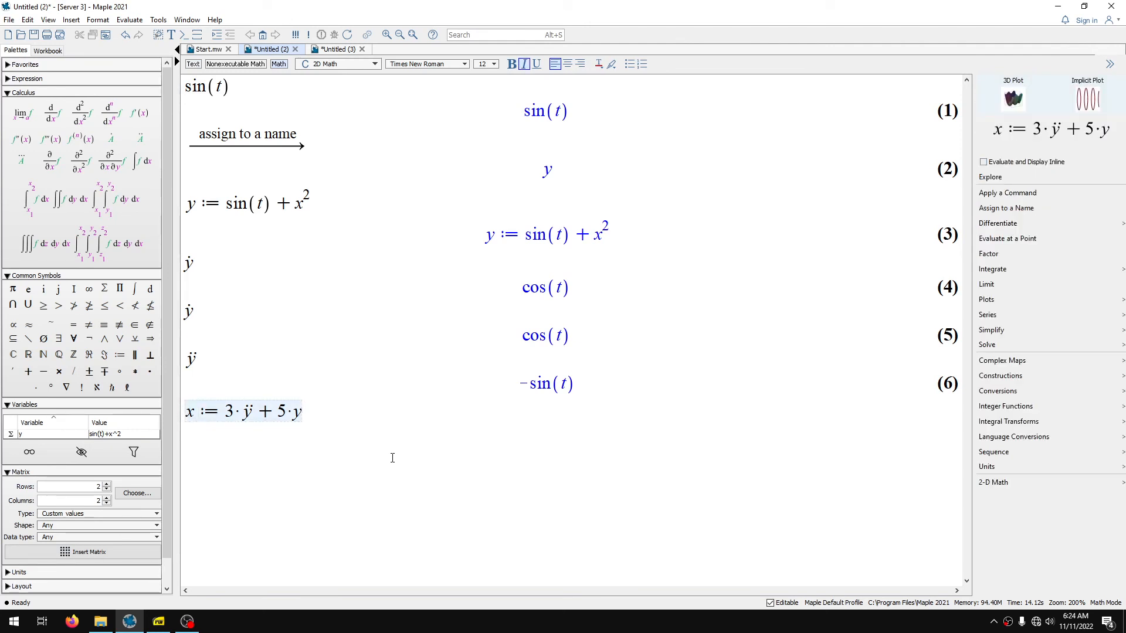
key("Return")
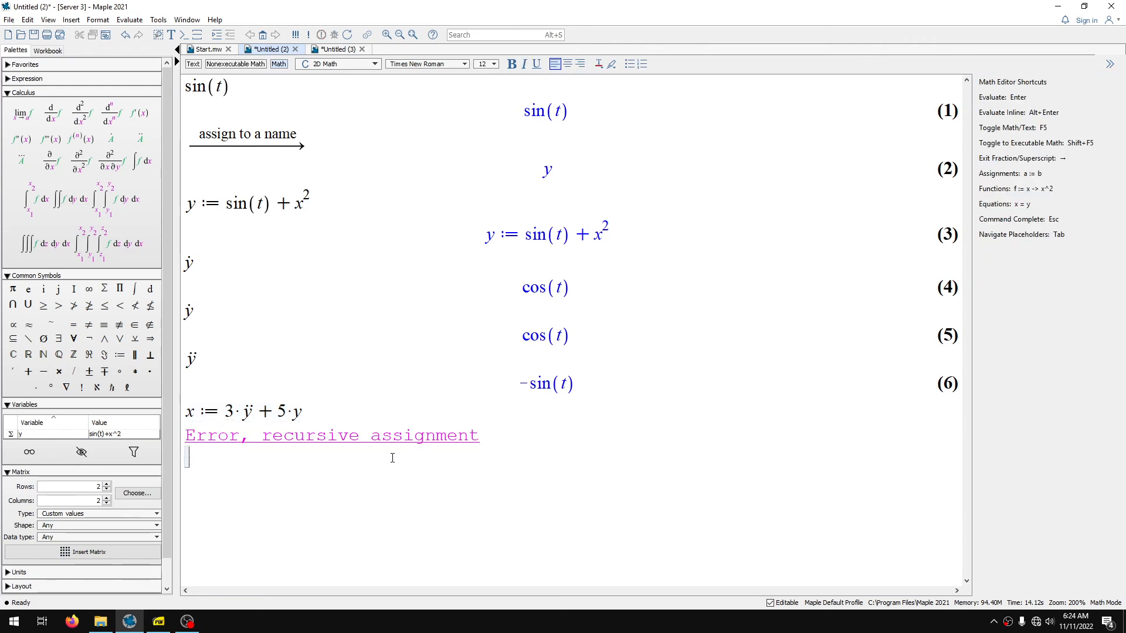
Step: Clear the error line, shorten the assignment to x := 3·ÿ + 5, and execute it
key("BackSpace")
key("BackSpace")
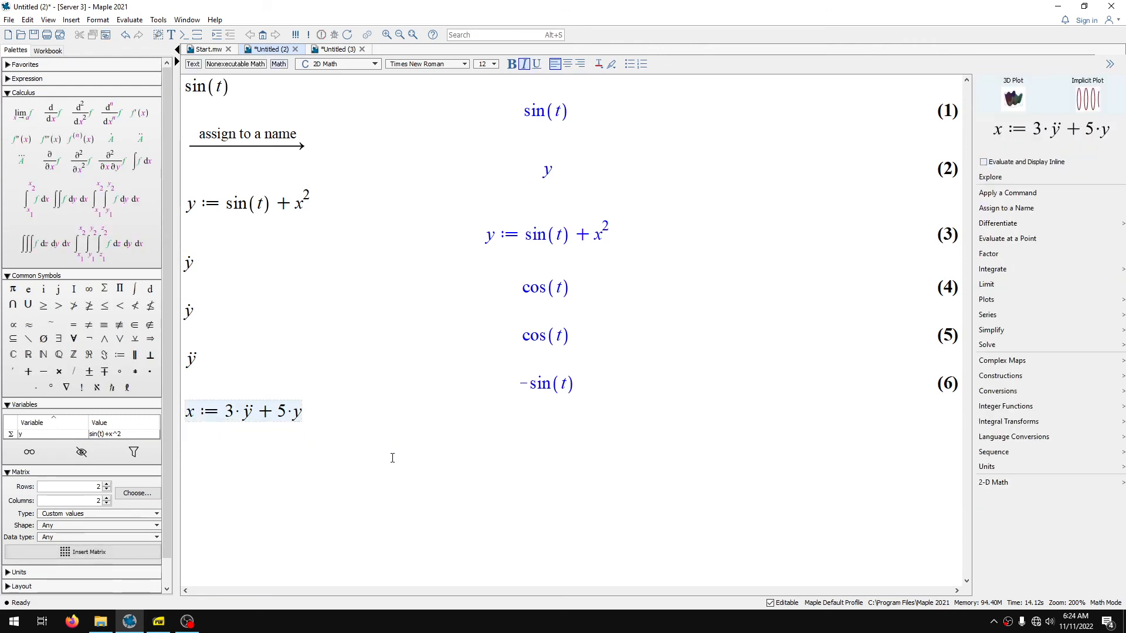
key("BackSpace")
key("BackSpace")
key("Return")
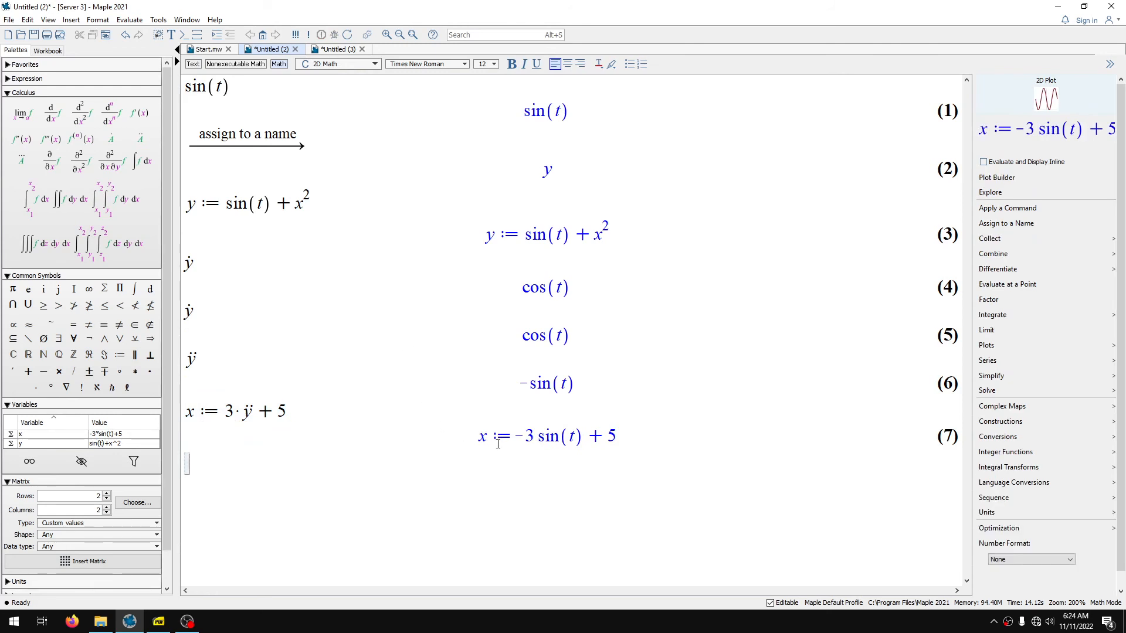
Step: Delete all lines below the evaluated definition of y, from the first dotted derivative through the x assignment
left_click(599, 232)
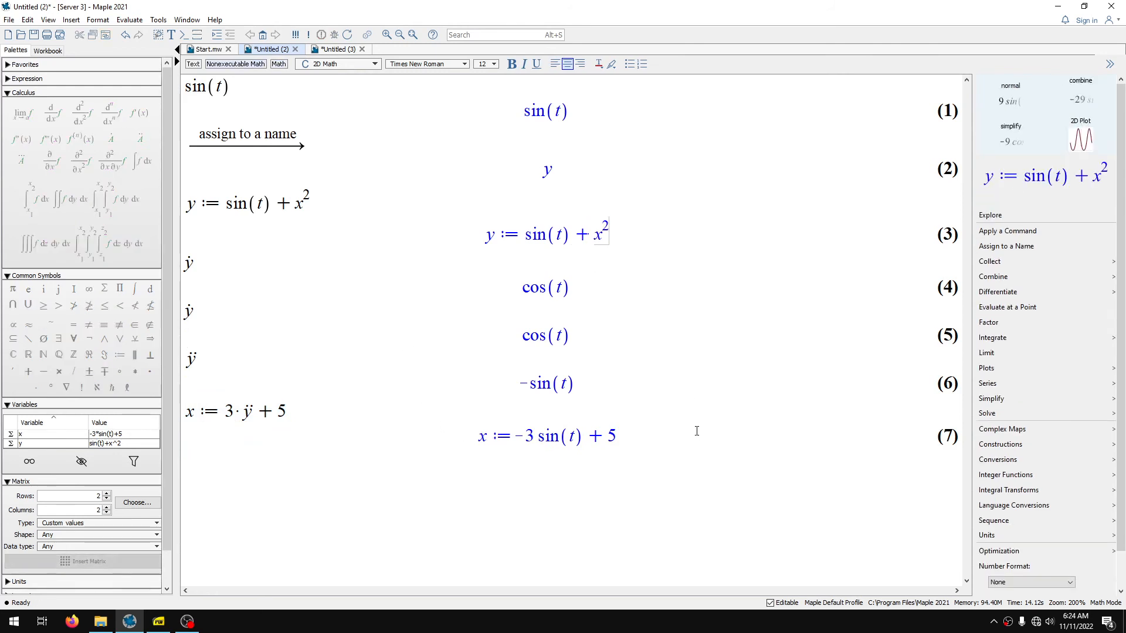
left_click_drag(685, 441, 30, 255)
key("Delete")
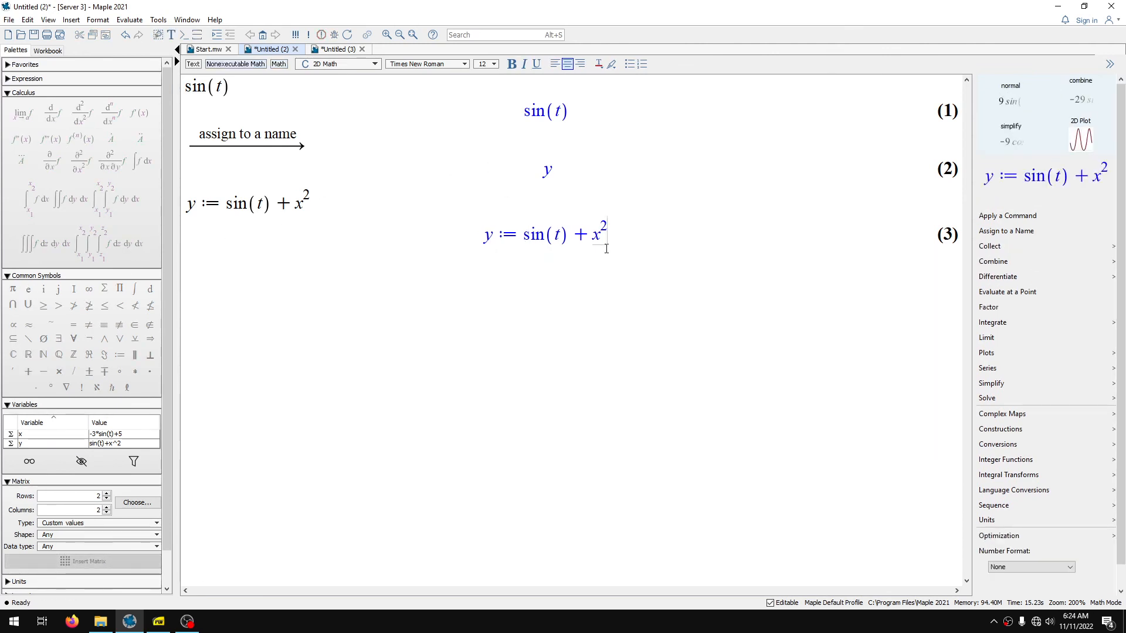
Step: Replace the x² term in the definition of y to make it y := sin(t) + 5·t, and execute it
key("BackSpace")
key("BackSpace")
key("BackSpace")
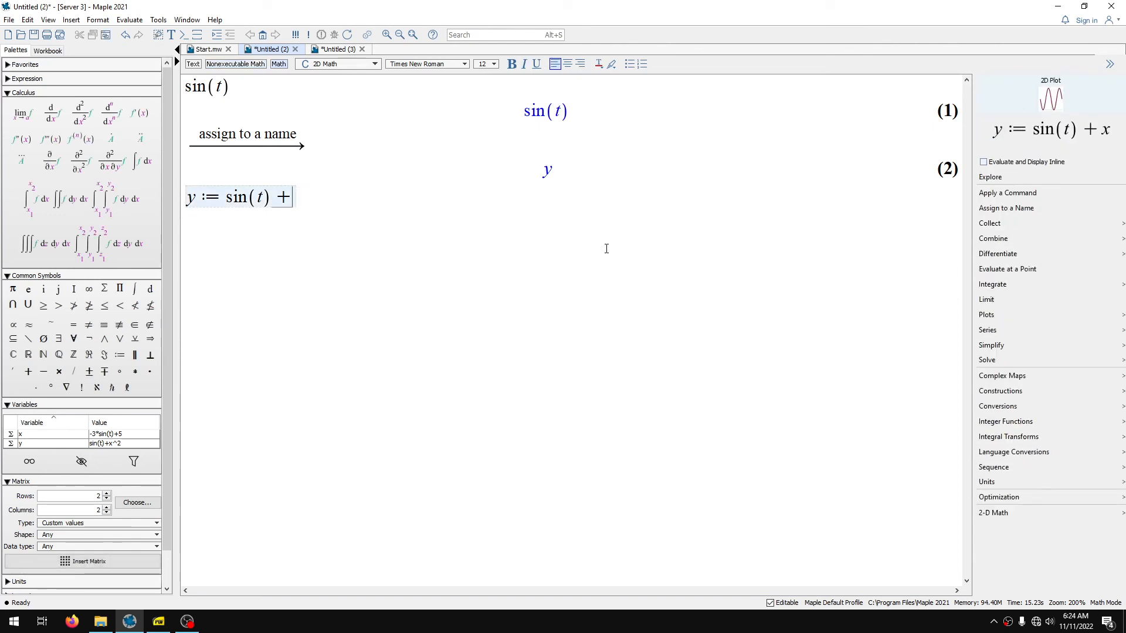
type("5*t")
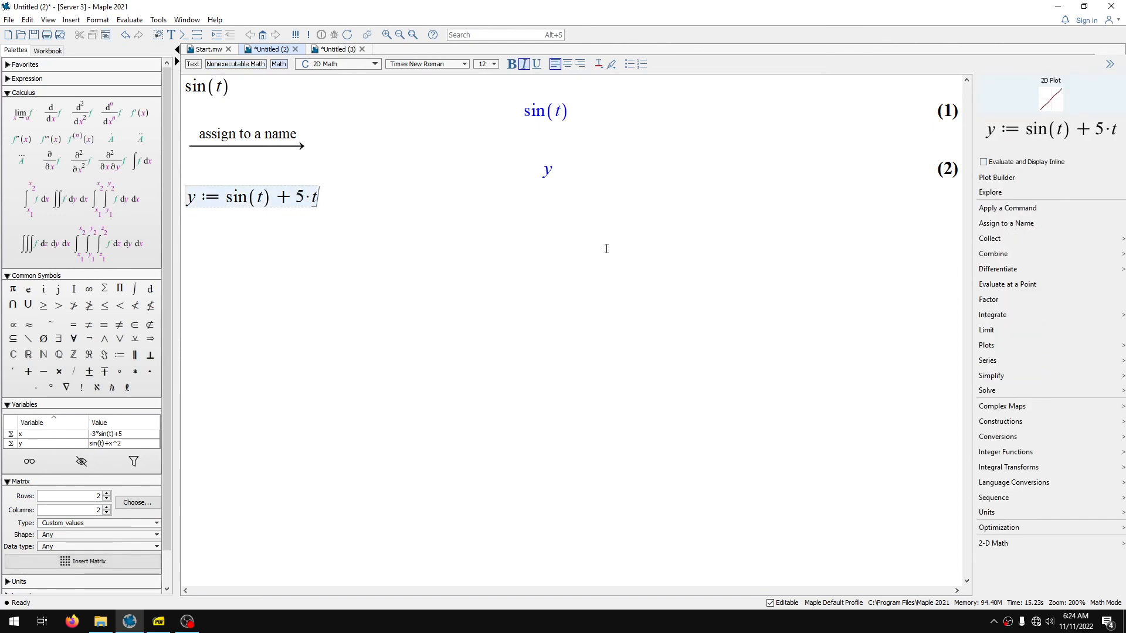
key("Return")
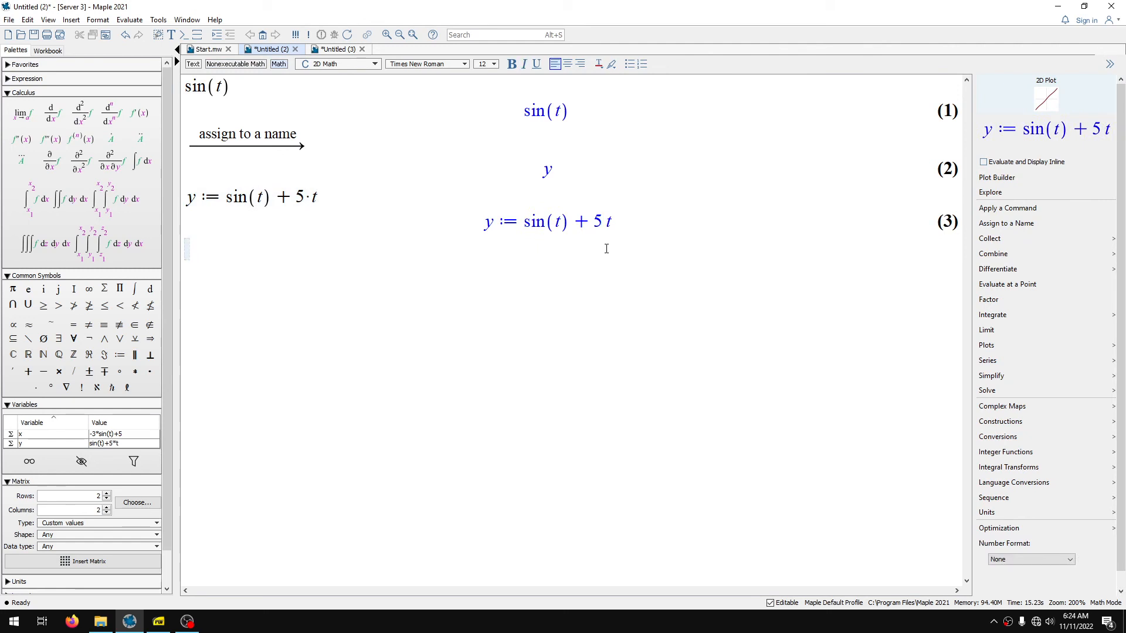
Step: Assign 5·ÿ + 3·y to the name x, writing the second derivative as y with two dots above, and execute it
type("x:=")
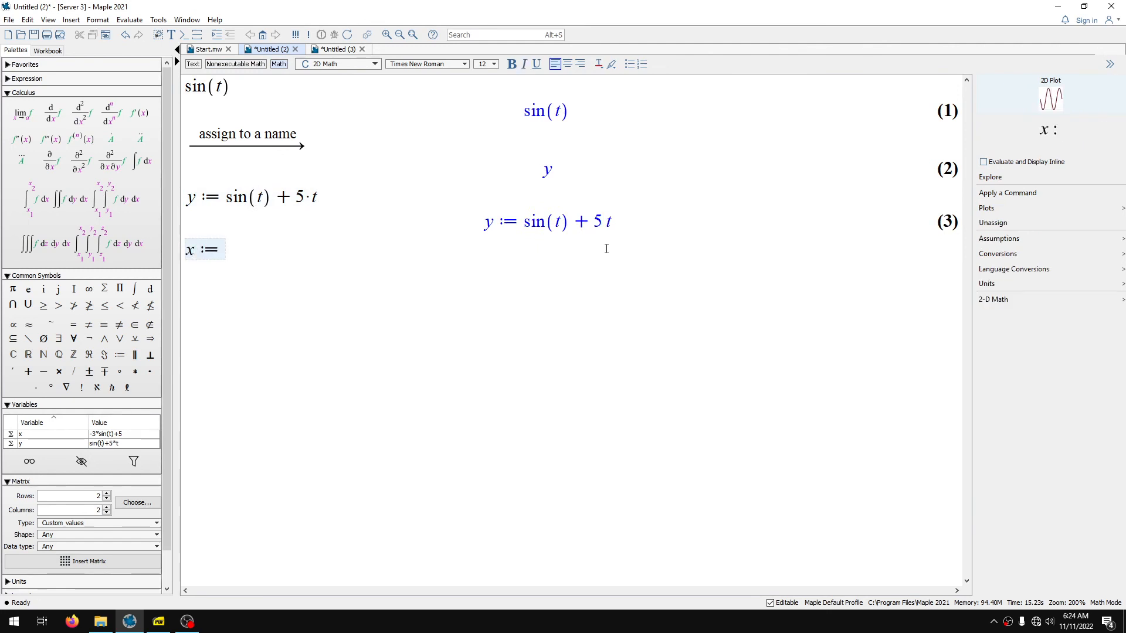
type("5*y")
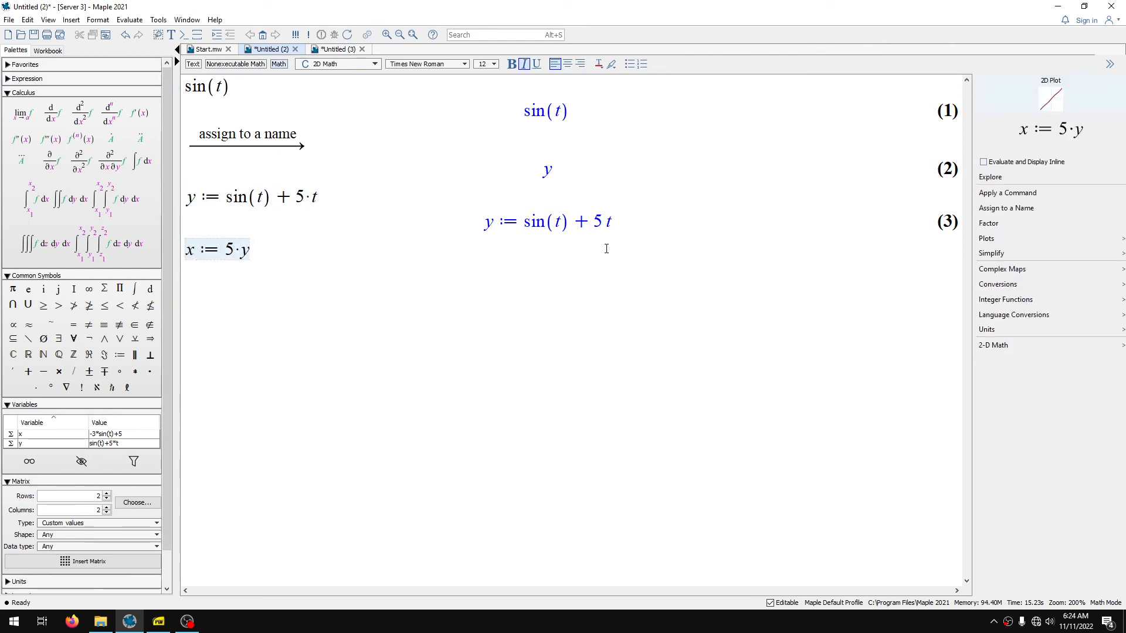
type(".+3*y")
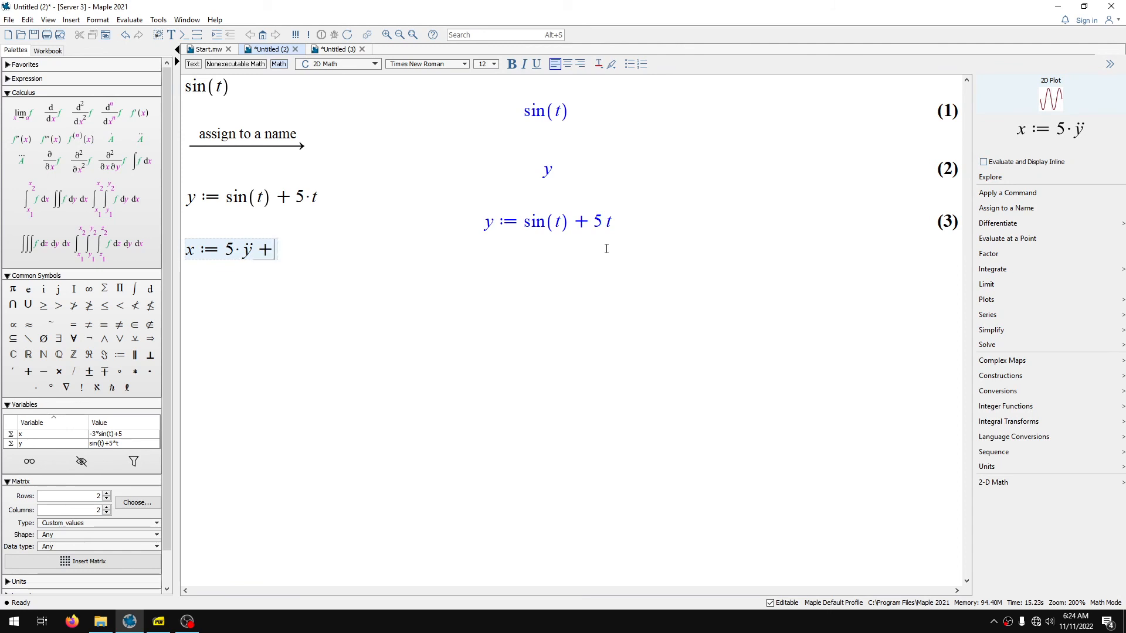
key("Return")
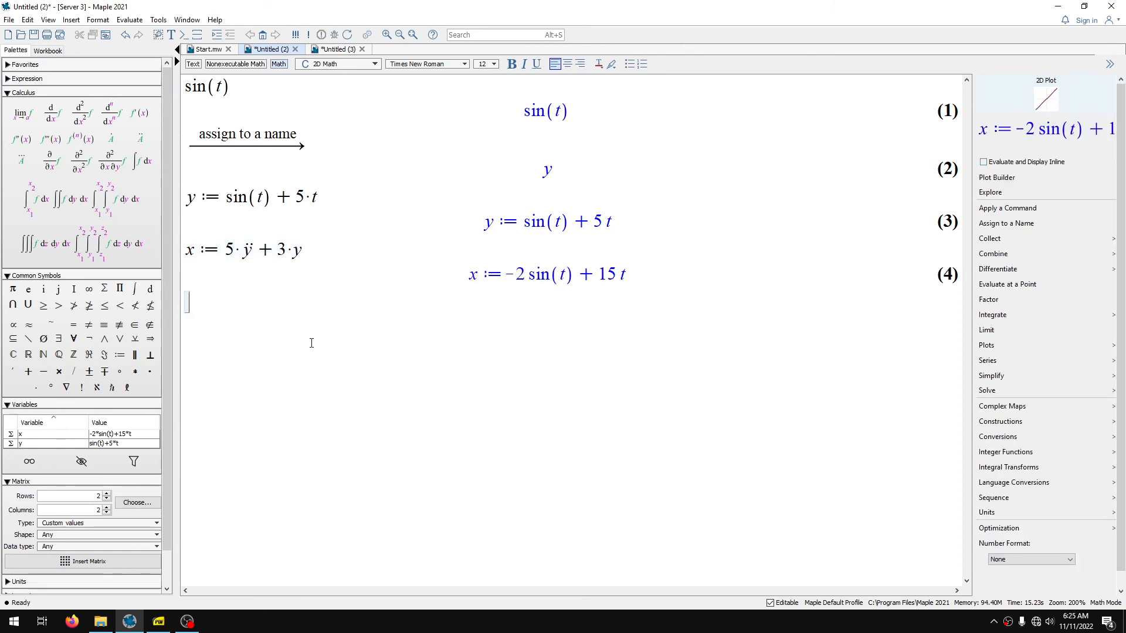
left_click(279, 250)
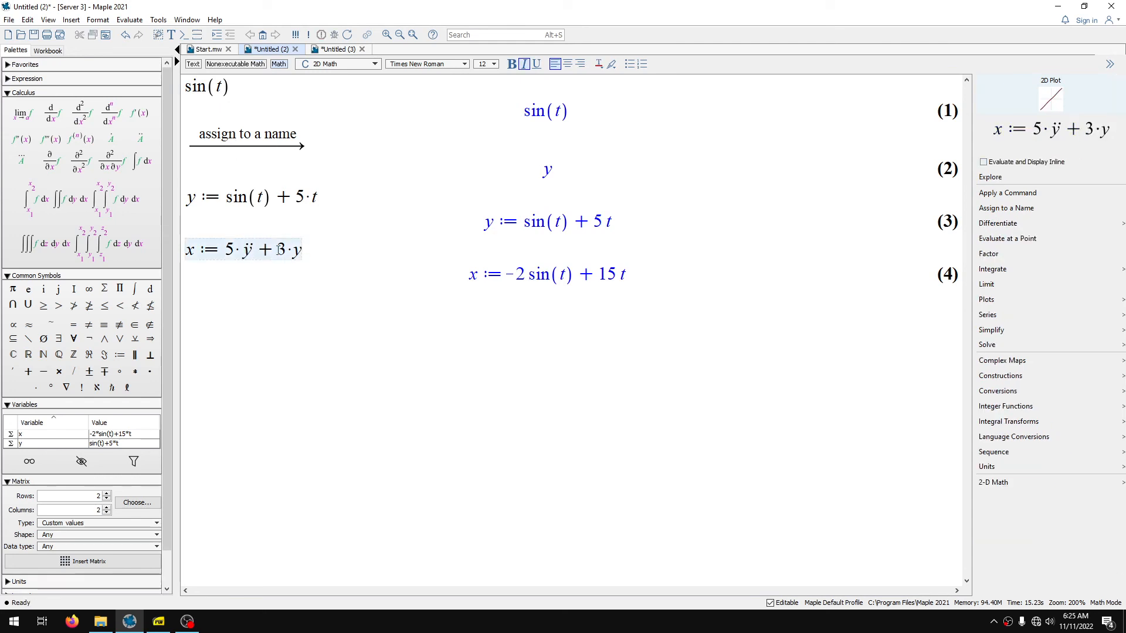
left_click_drag(241, 249, 254, 250)
left_click(340, 251)
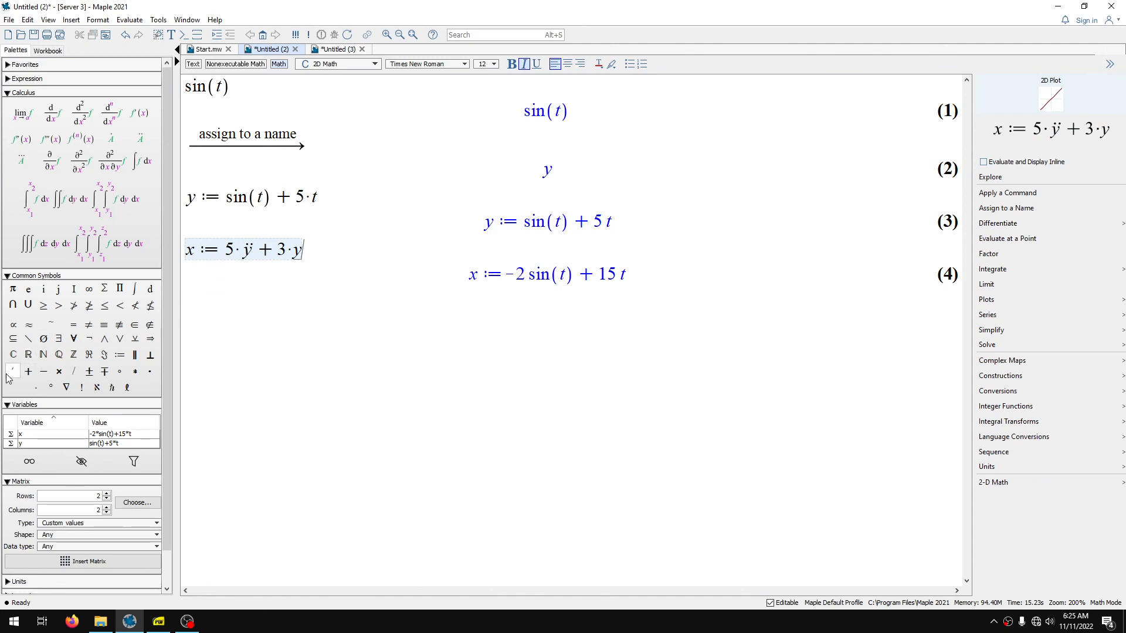
key("Return")
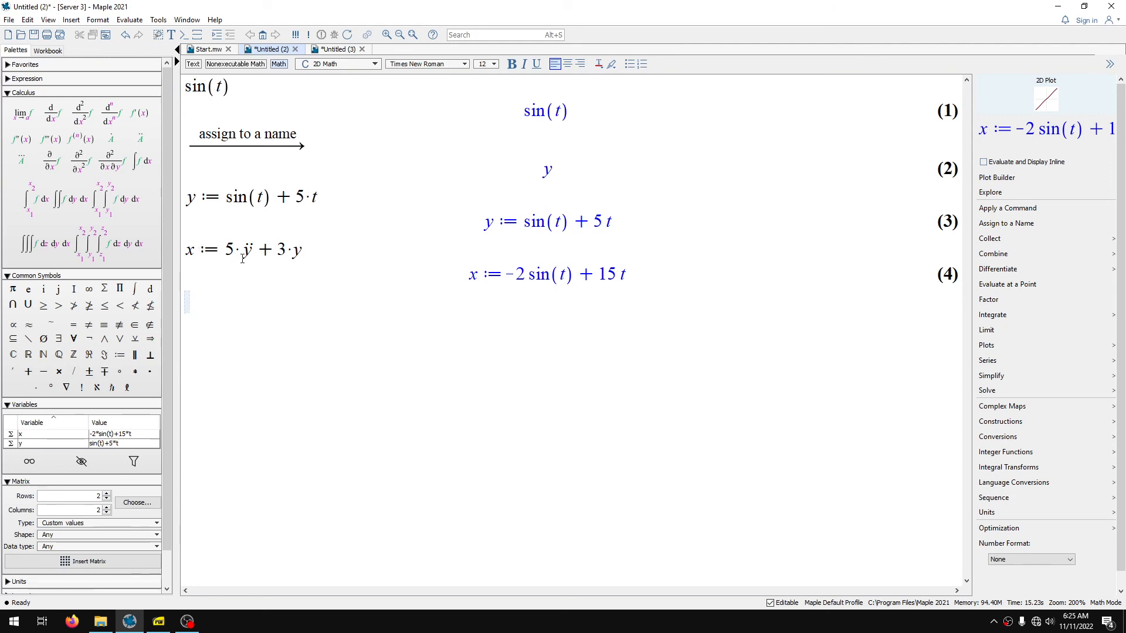
left_click_drag(235, 254, 280, 253)
left_click(292, 305)
left_click(187, 622)
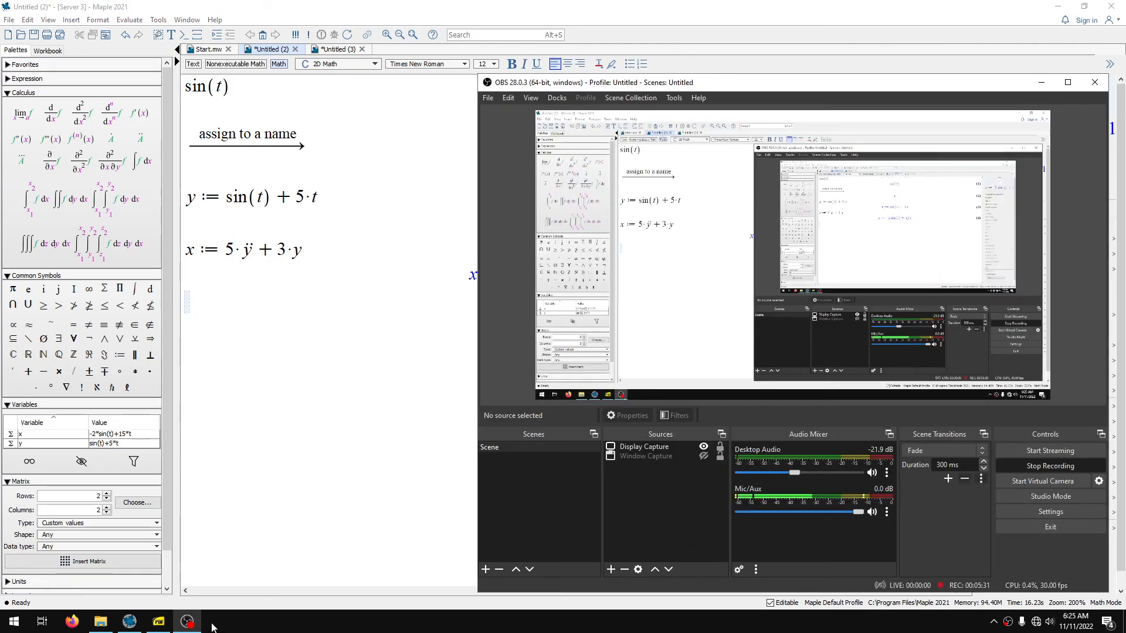